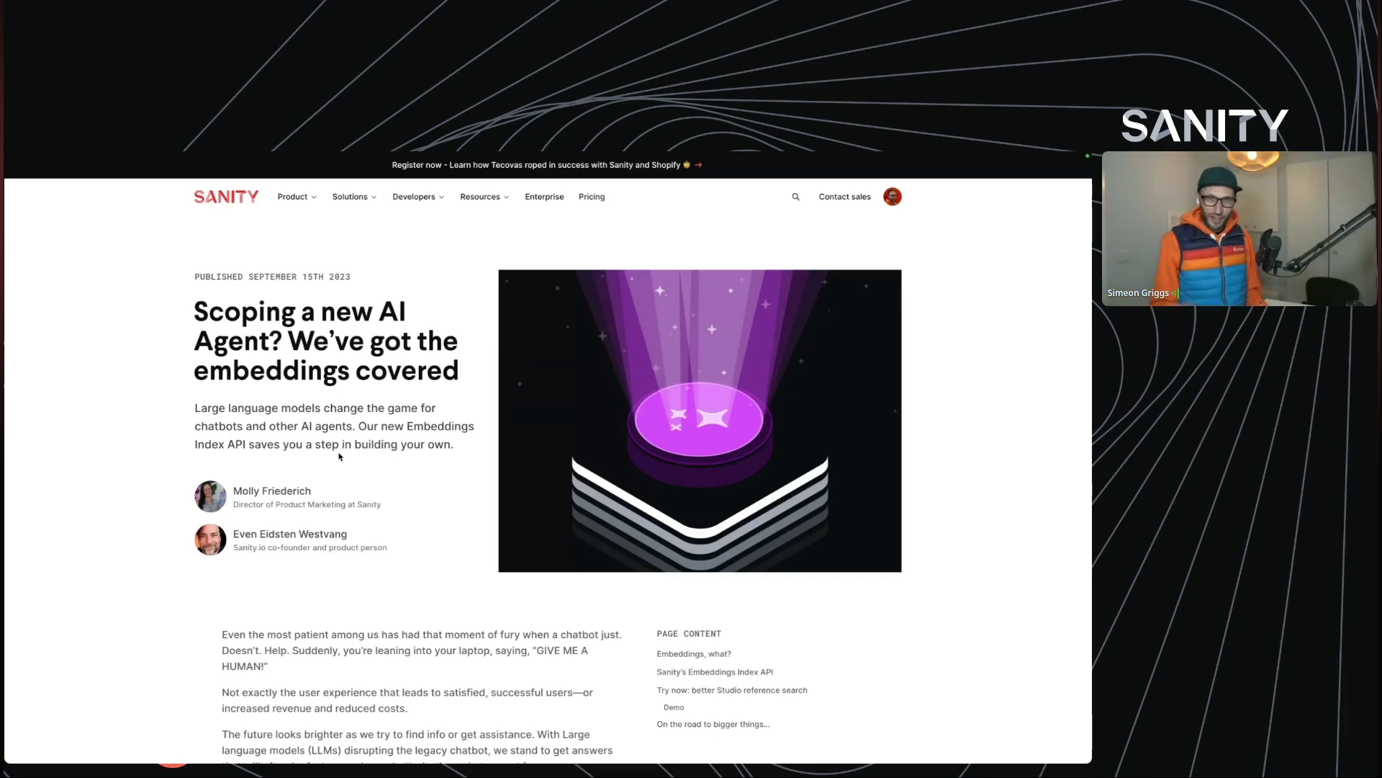
Step: Show product-index details with its product filter, projection fields and 5963-document indexing progress
key(ctrl+Tab)
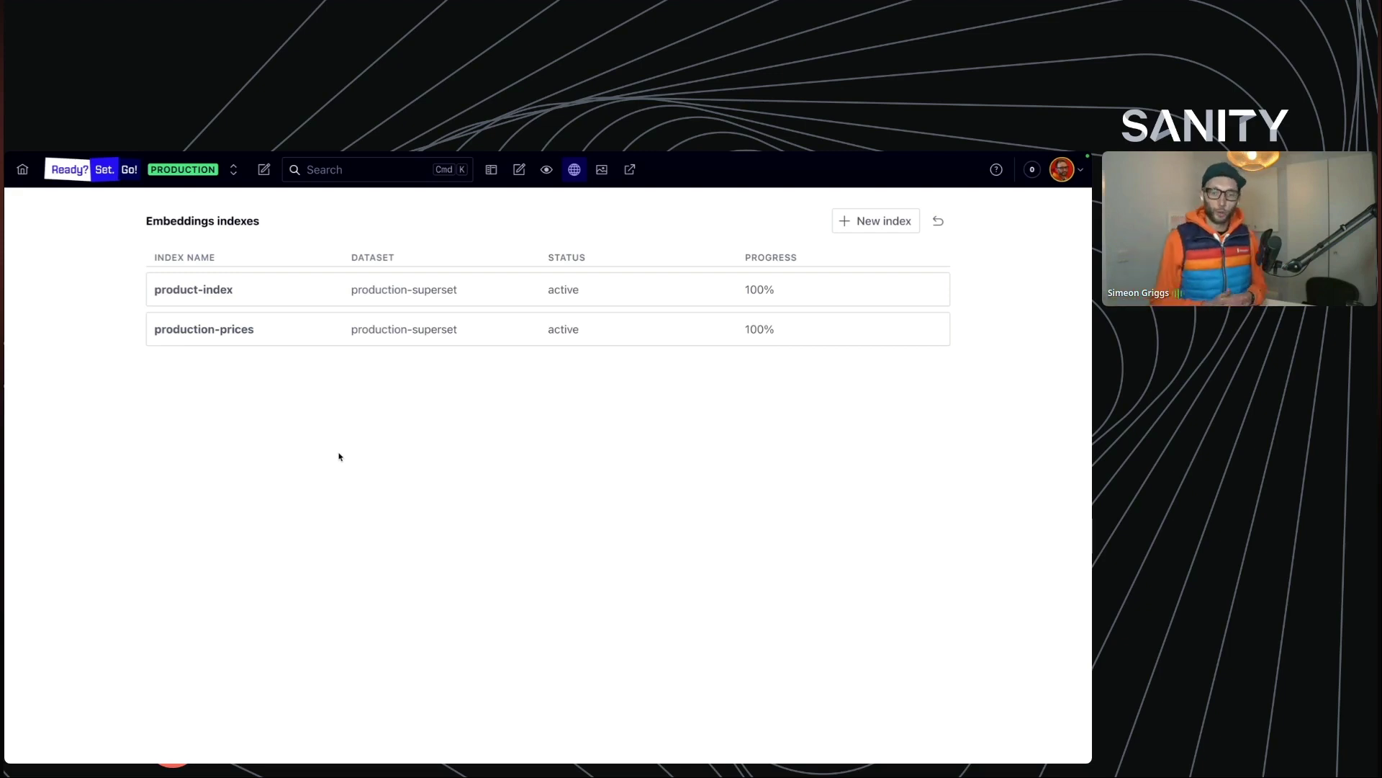
click(267, 289)
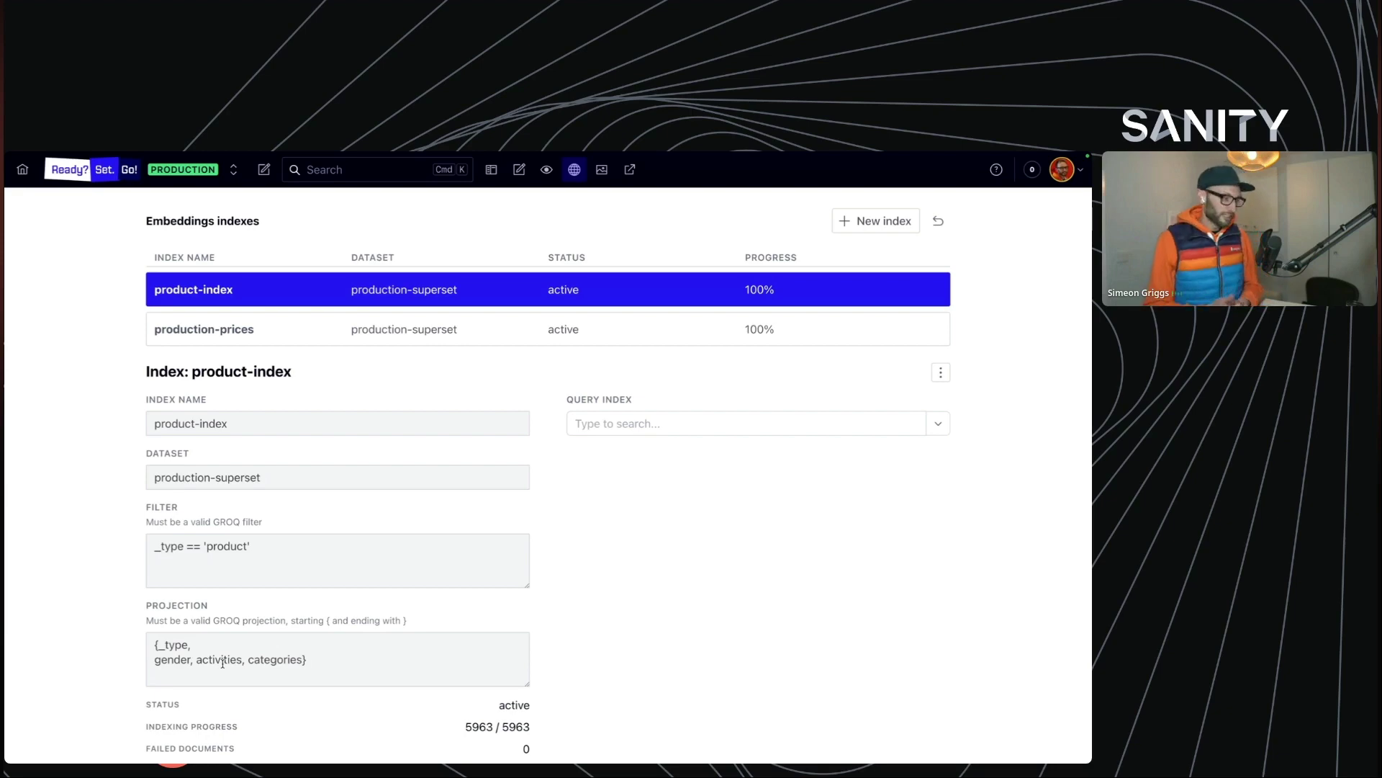
Step: Query product-index for 'shoes', then 'sun protection', returning sun T-shirts, neckwarmers, visors and caps
click(706, 422)
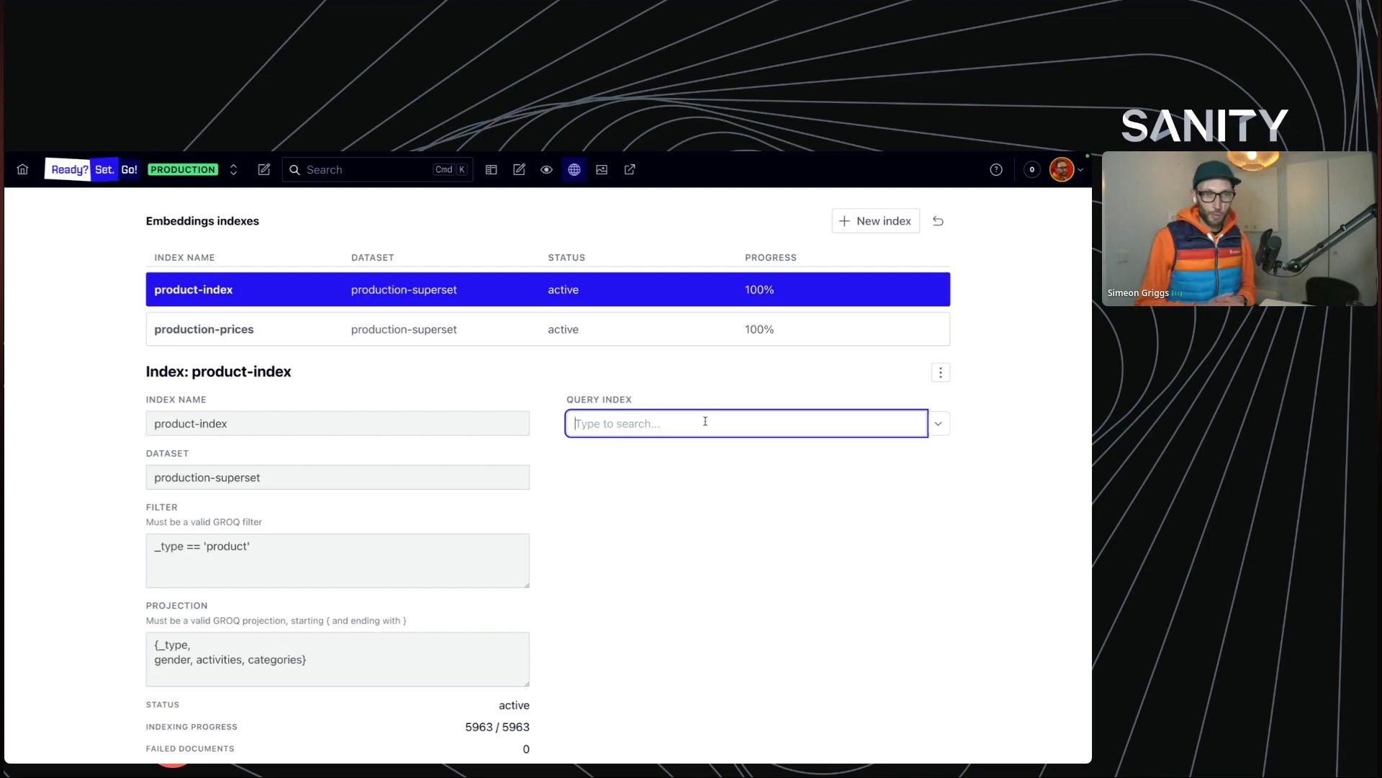
text(shoes)
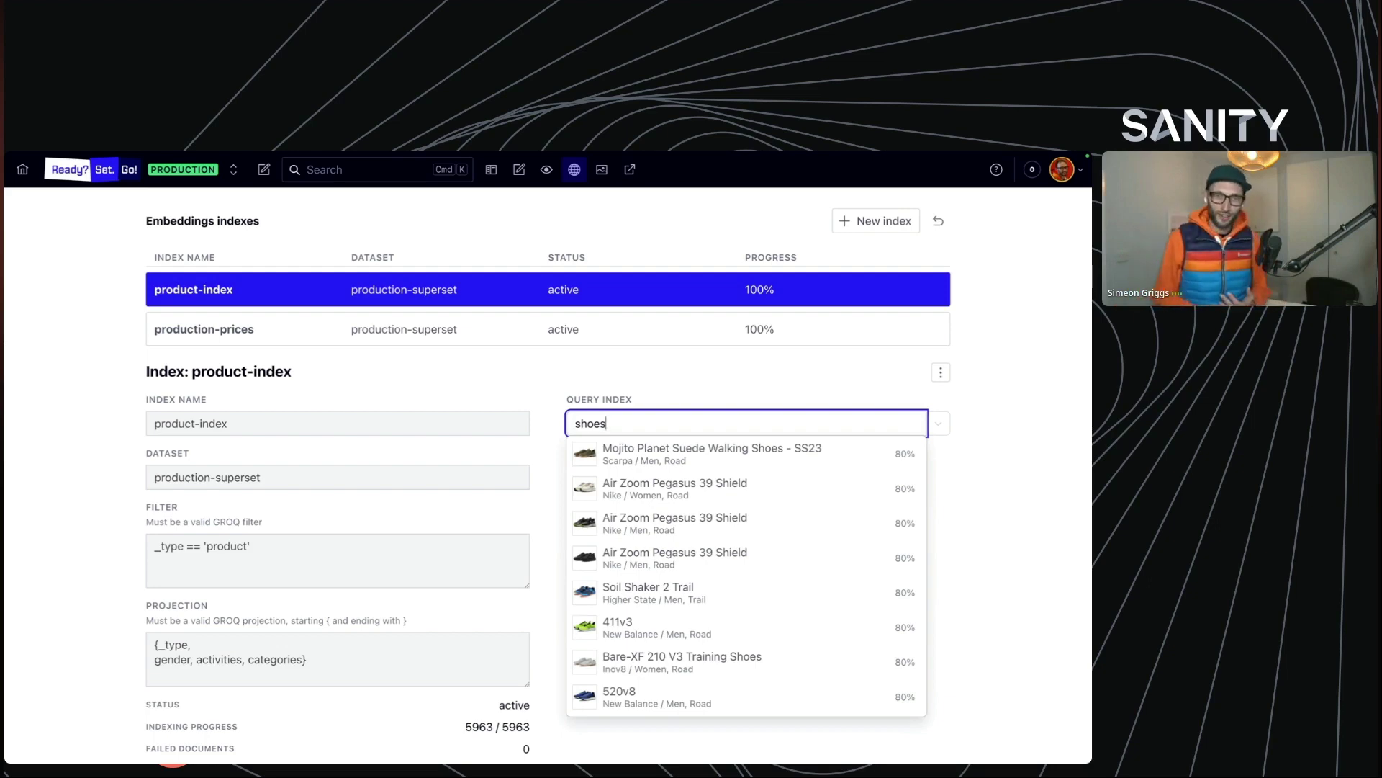
key(ctrl+a)
text(sun protection)
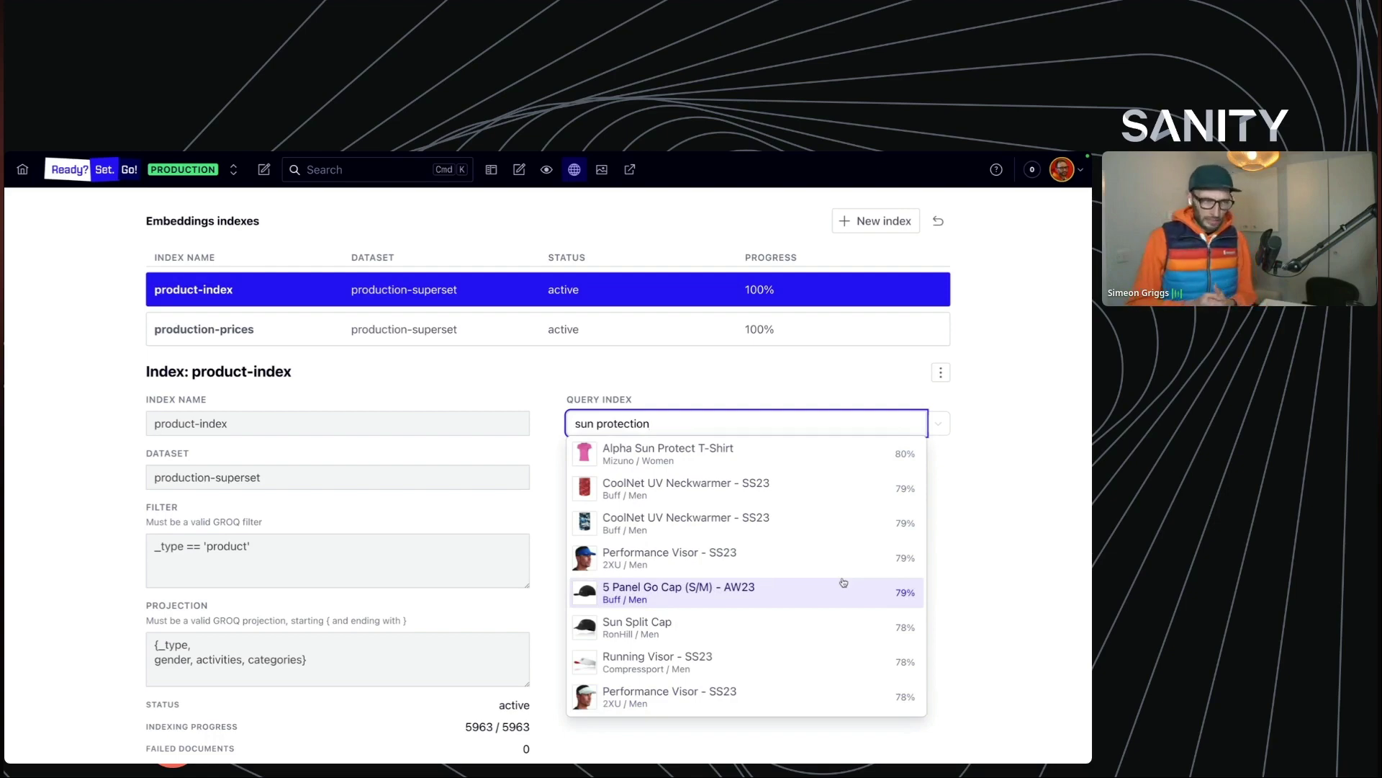
key(ctrl+a)
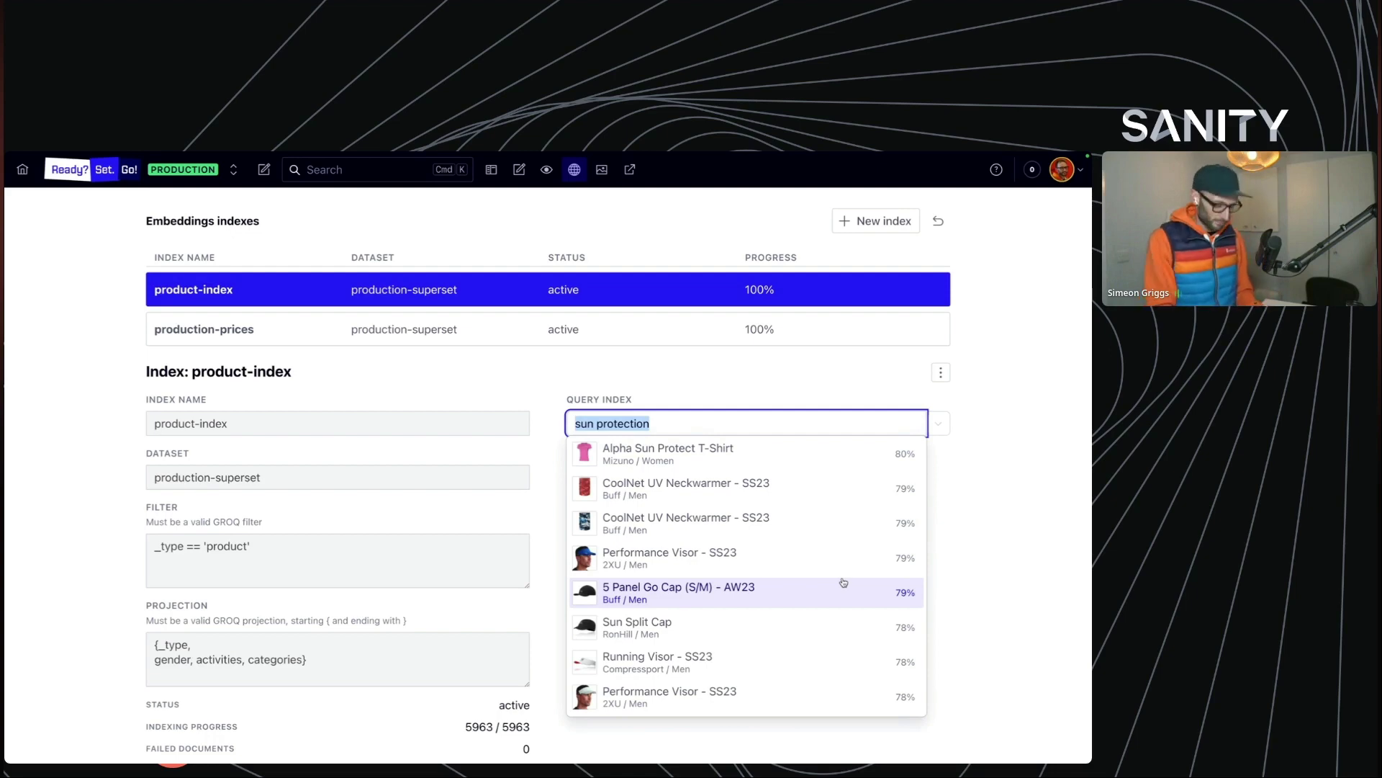
text(keep the sun out of your eyes)
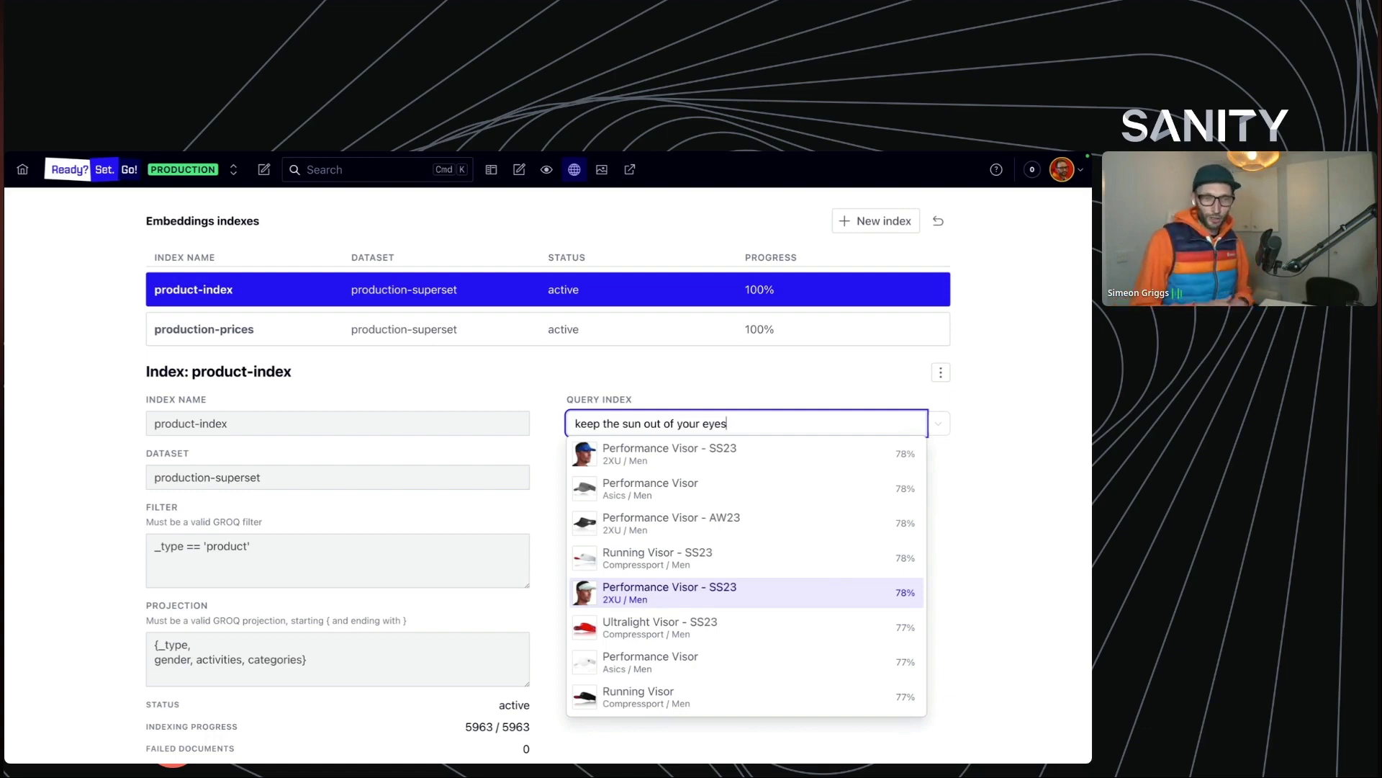
Step: Query 'keep the sun out of your eyes', 'cold nose' and 'winter', returning visors, then beanies and socks
key(ctrl+a)
text(cold nose)
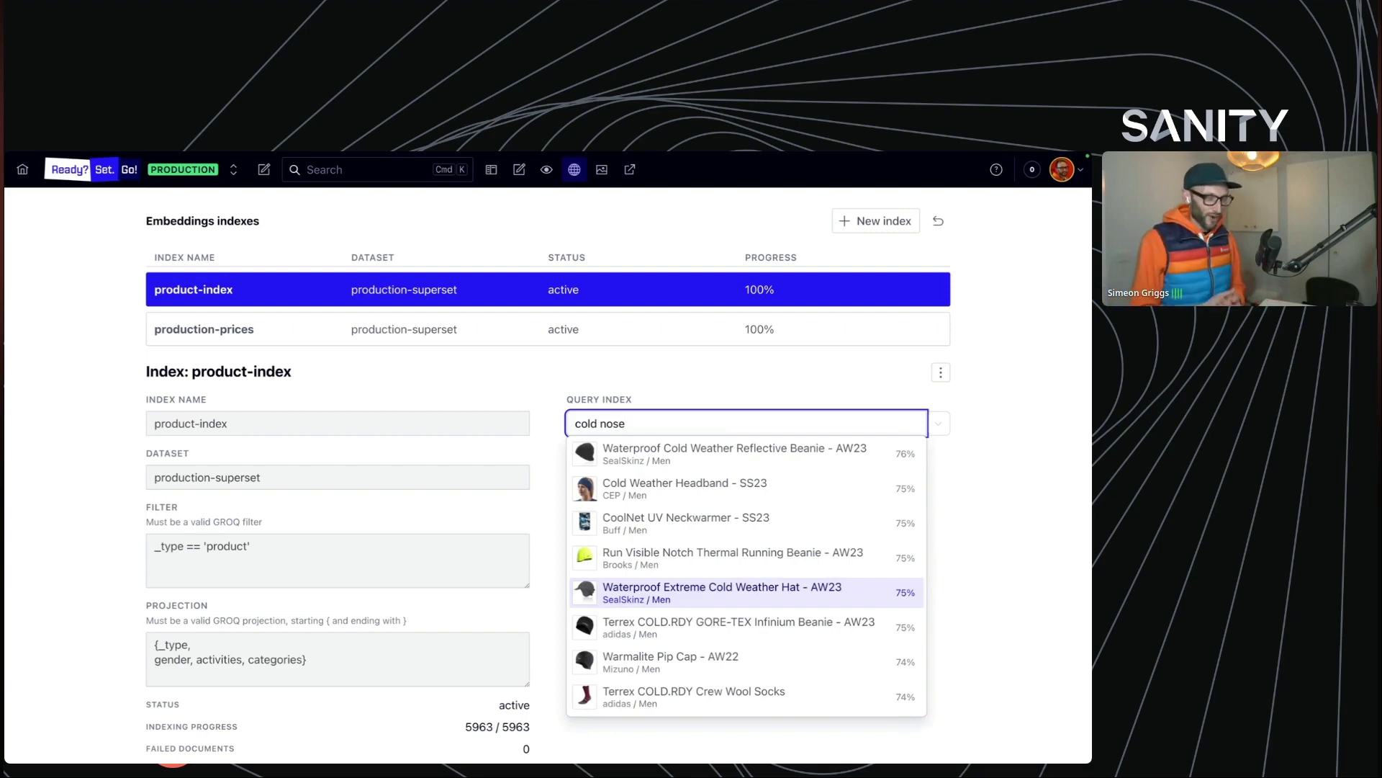
key(ctrl+a)
text(winter)
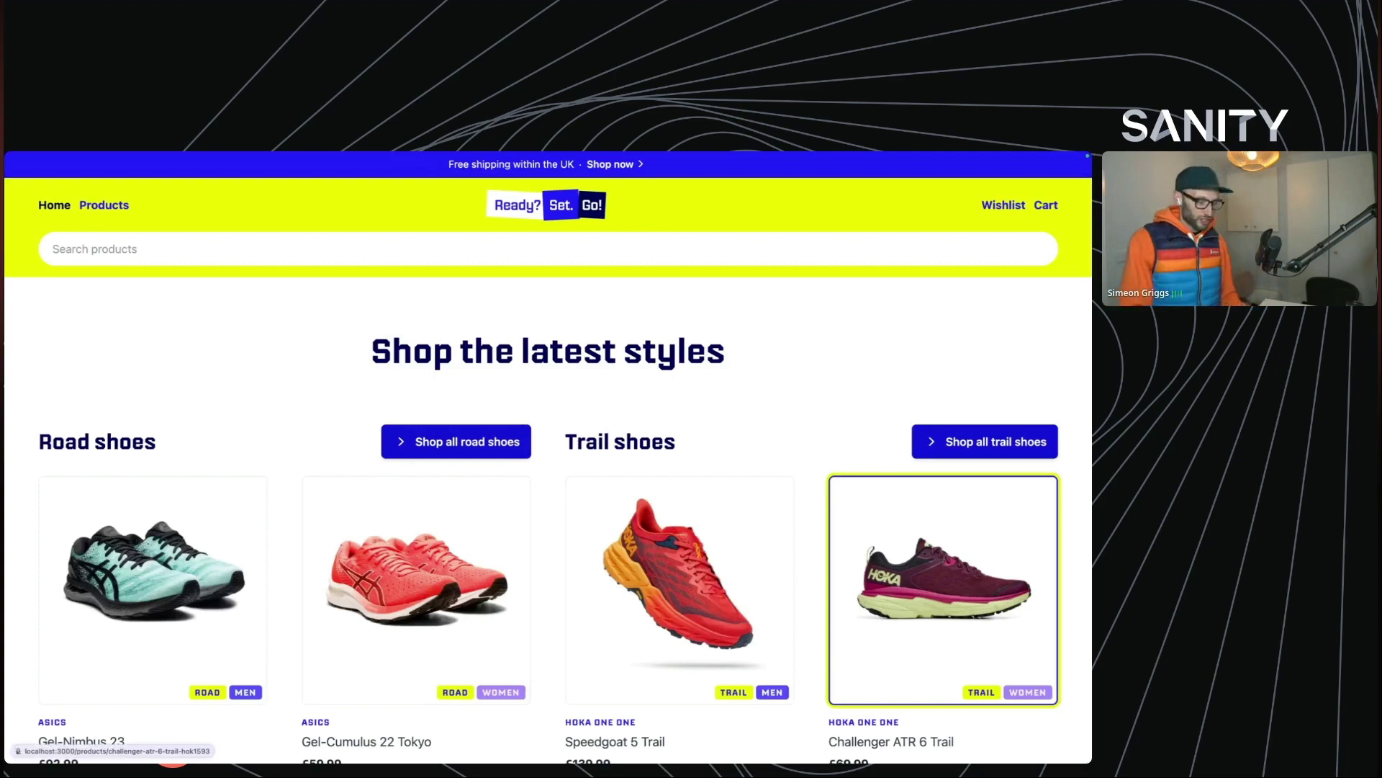
Step: Enlarge the storefront and add the Gel-Nimbus 23 road shoe to the wishlist
key(ctrl+plus)
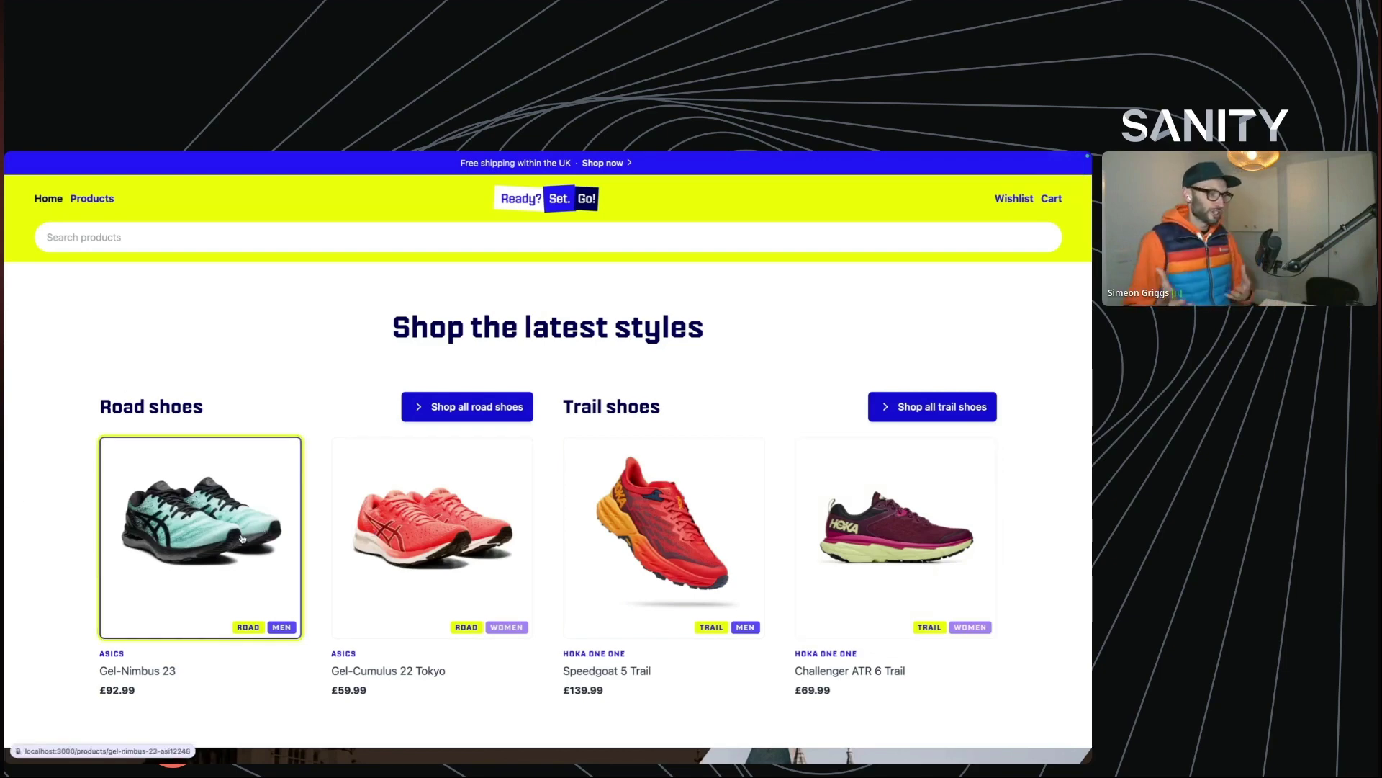
click(242, 537)
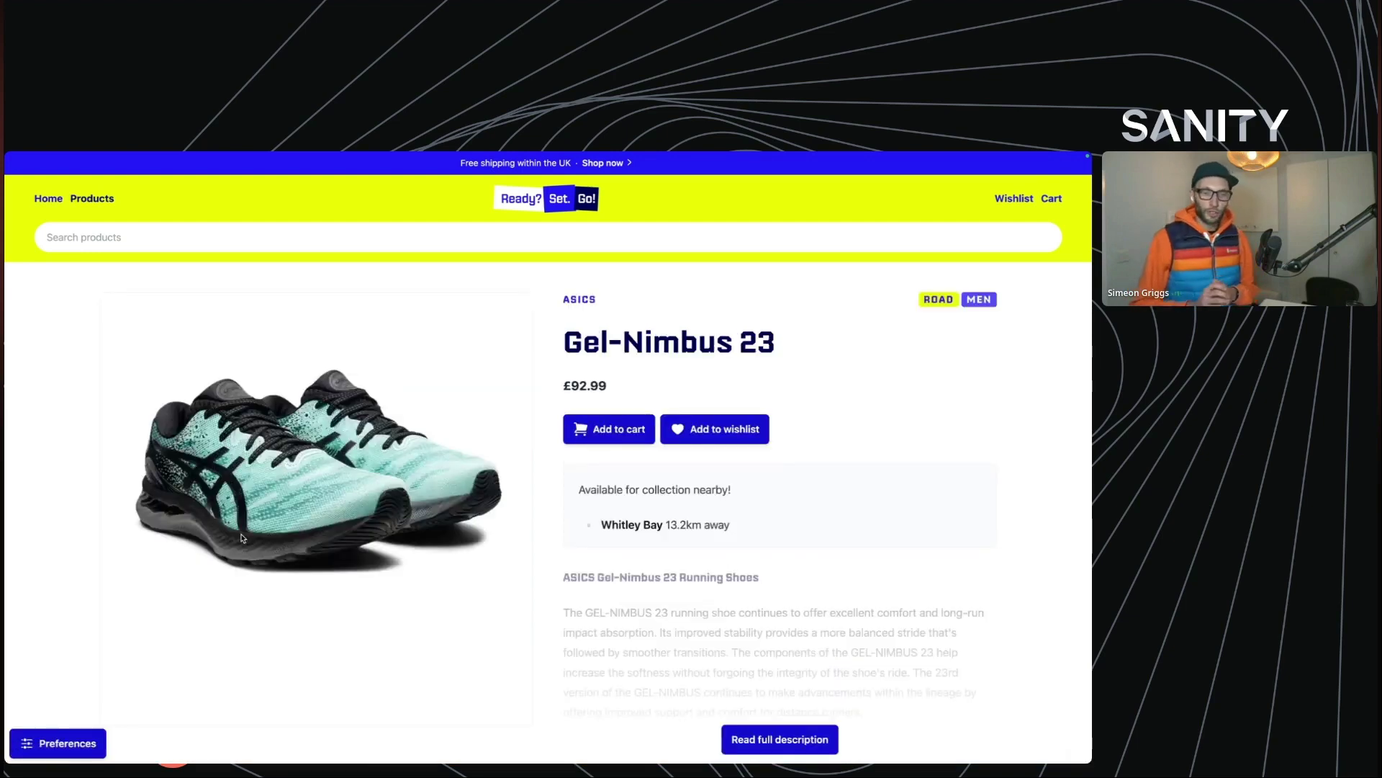
click(720, 437)
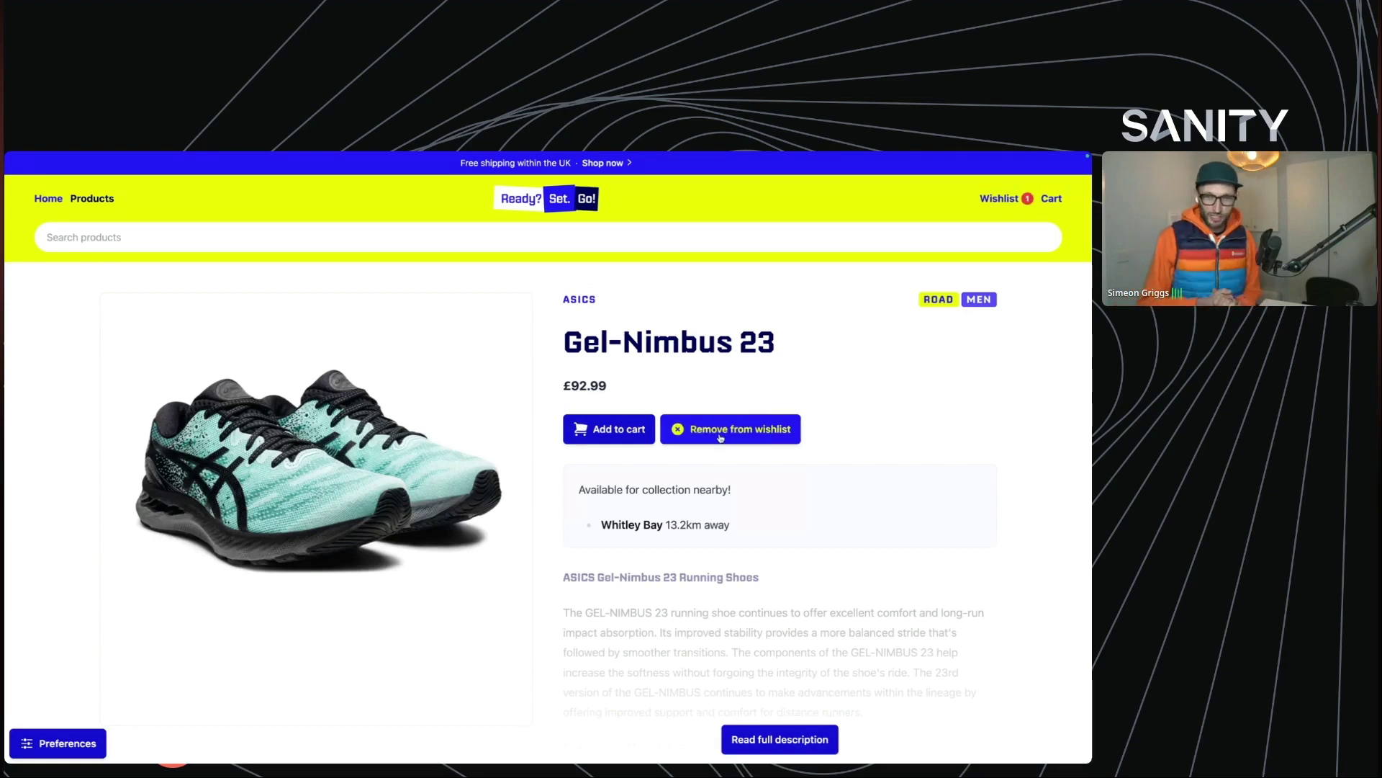
Step: View the wishlist's 'men road shoes' suggestions and move Gel-Nimbus 23 into the cart
click(991, 204)
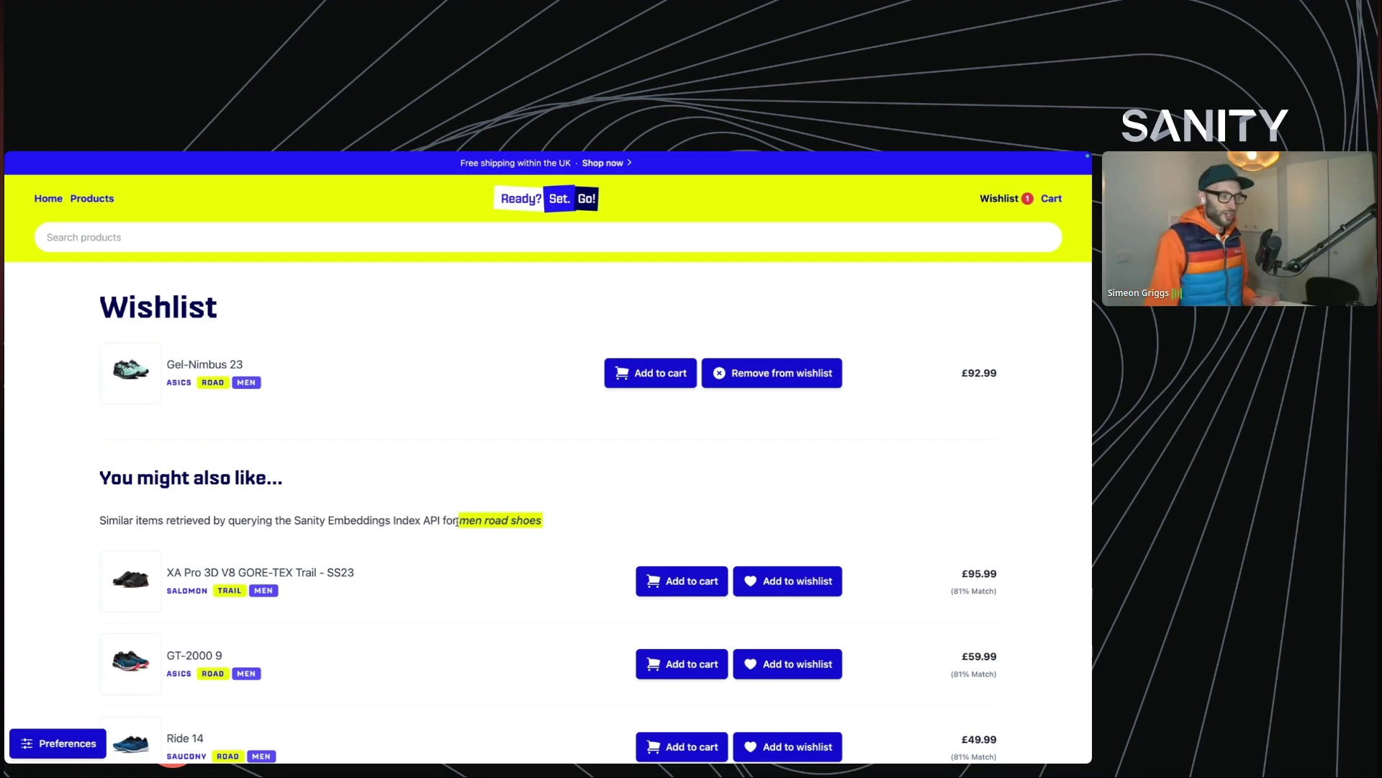
drag(458, 520, 553, 521)
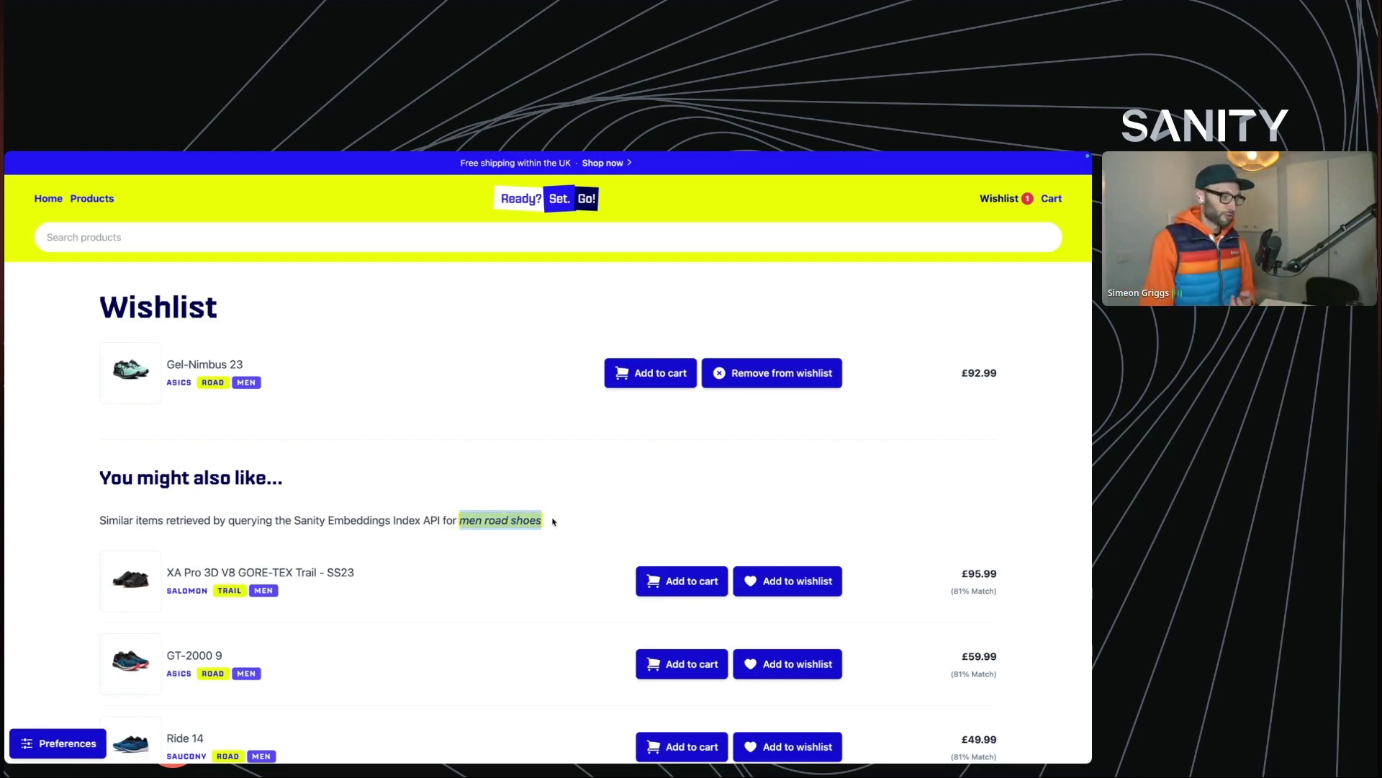
scroll(553, 521, down, 3)
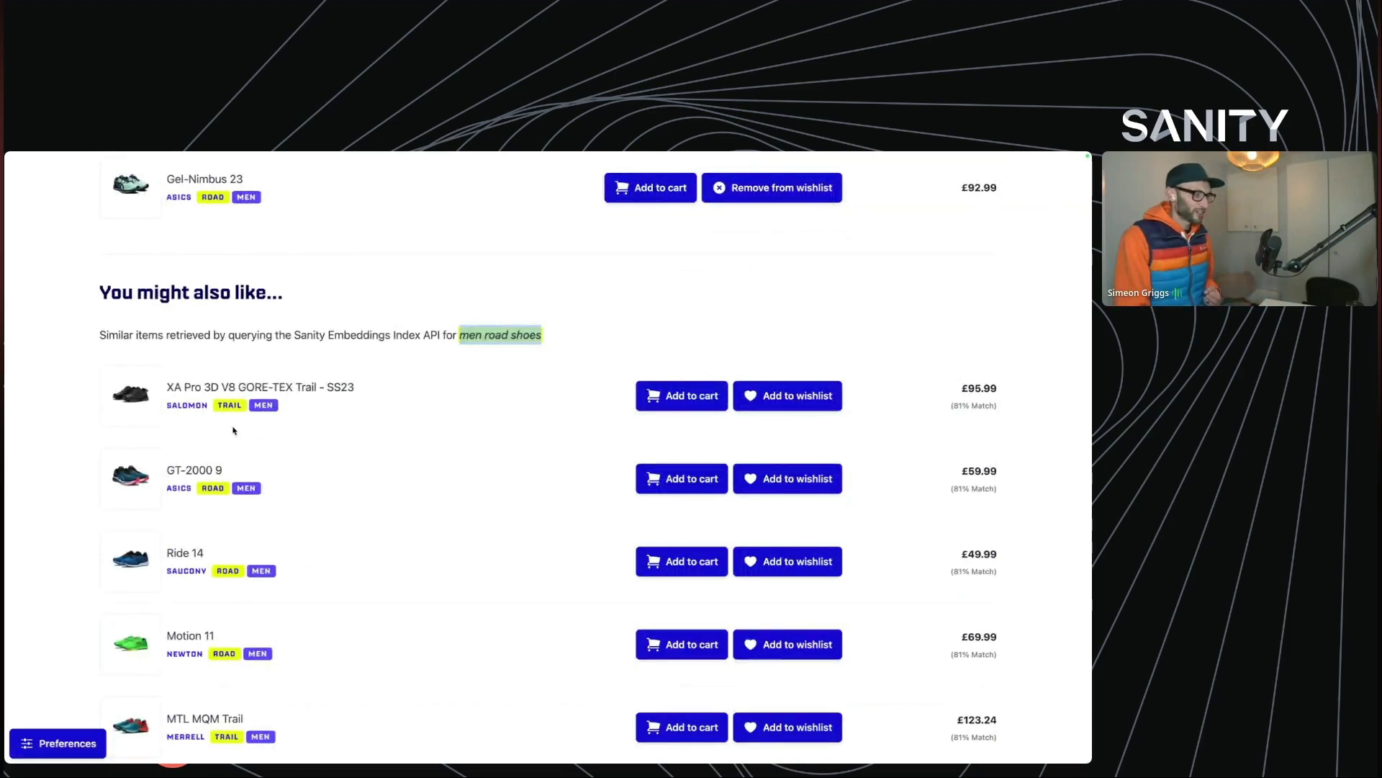
scroll(346, 533, up, 1)
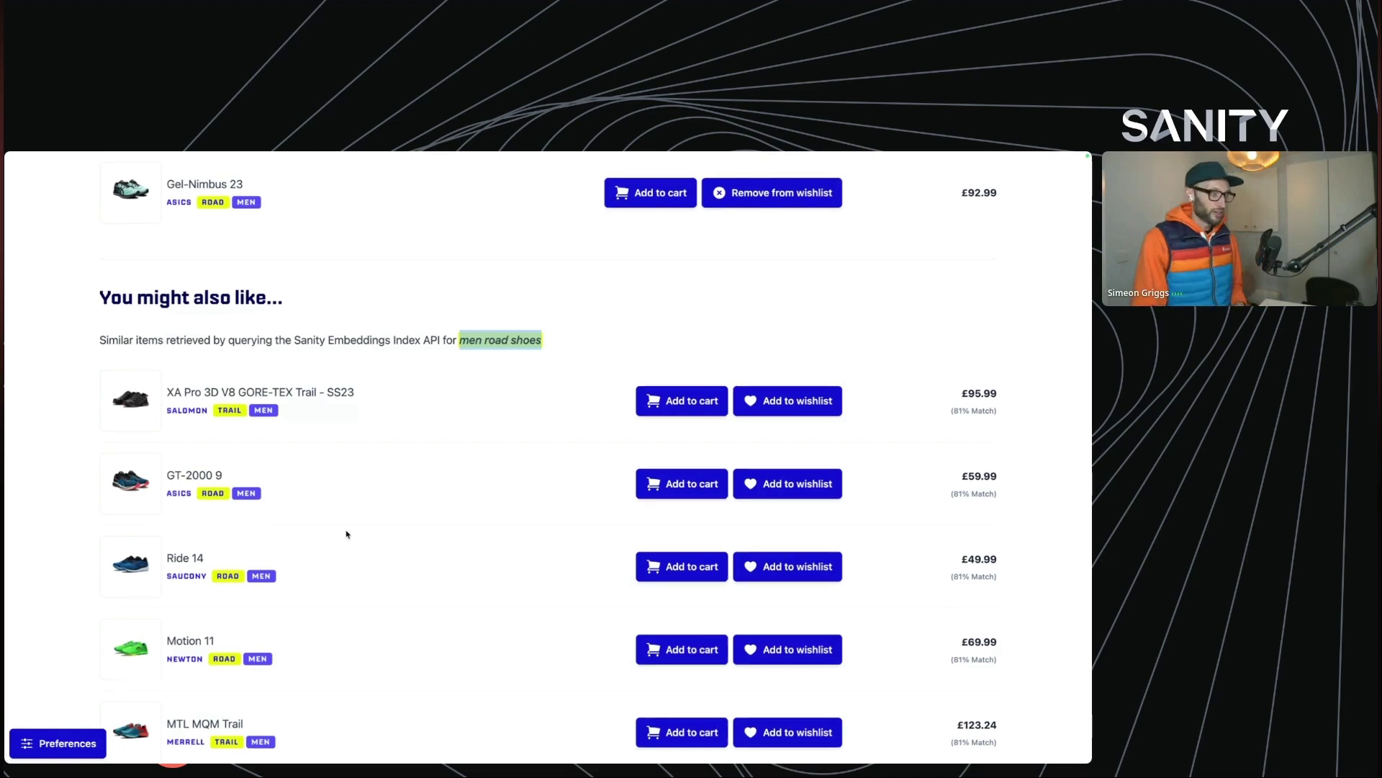
scroll(336, 475, up, 2)
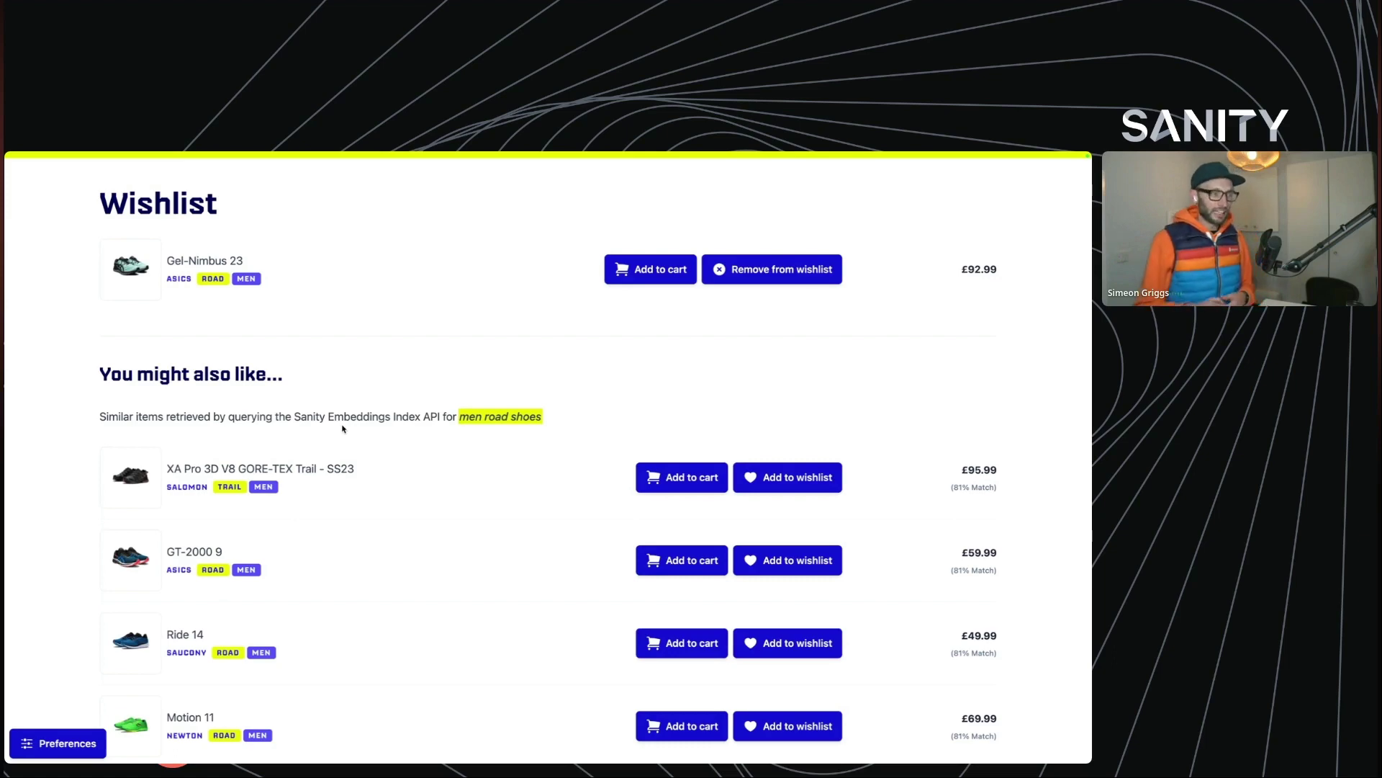
click(623, 272)
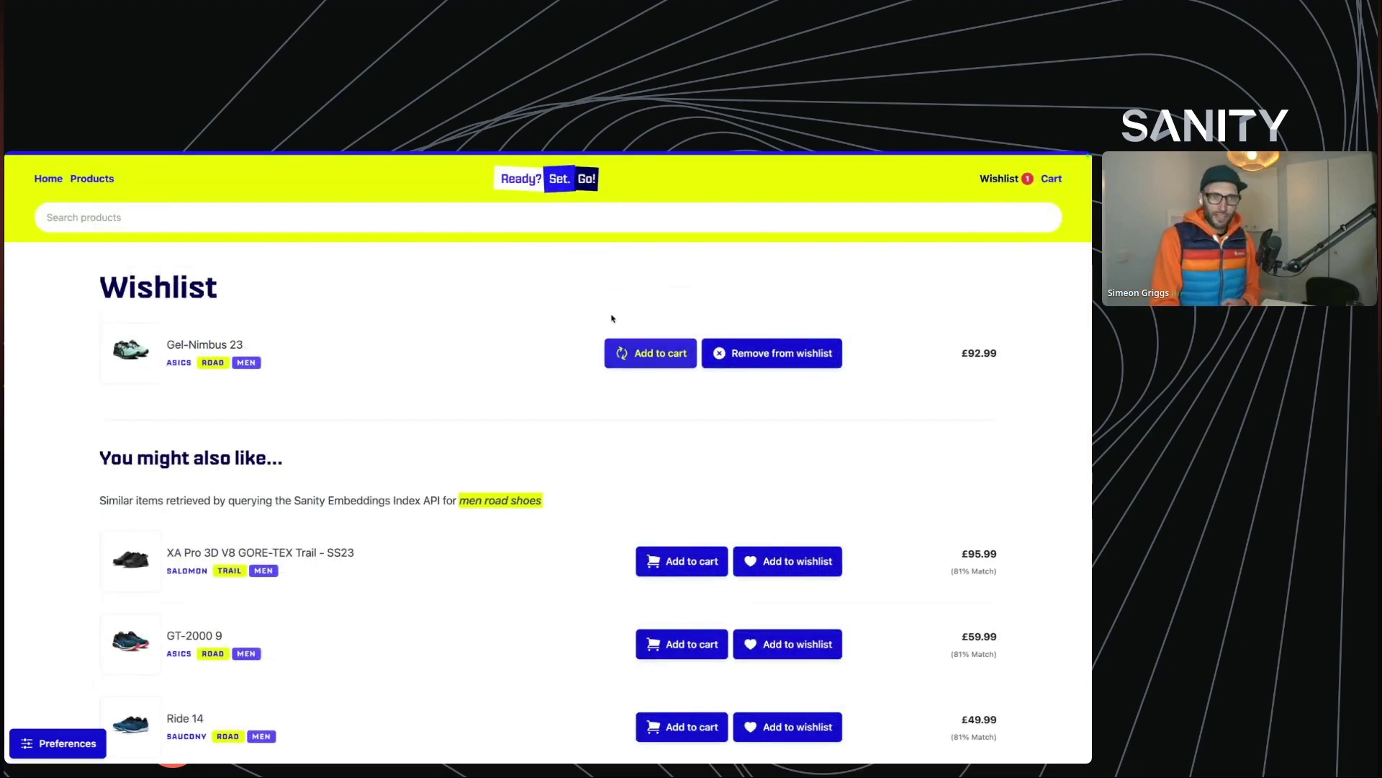
Step: Show the cart with Gel-Nimbus 23 and its OpenAI-generated 'men socks' recommendation query
click(1050, 177)
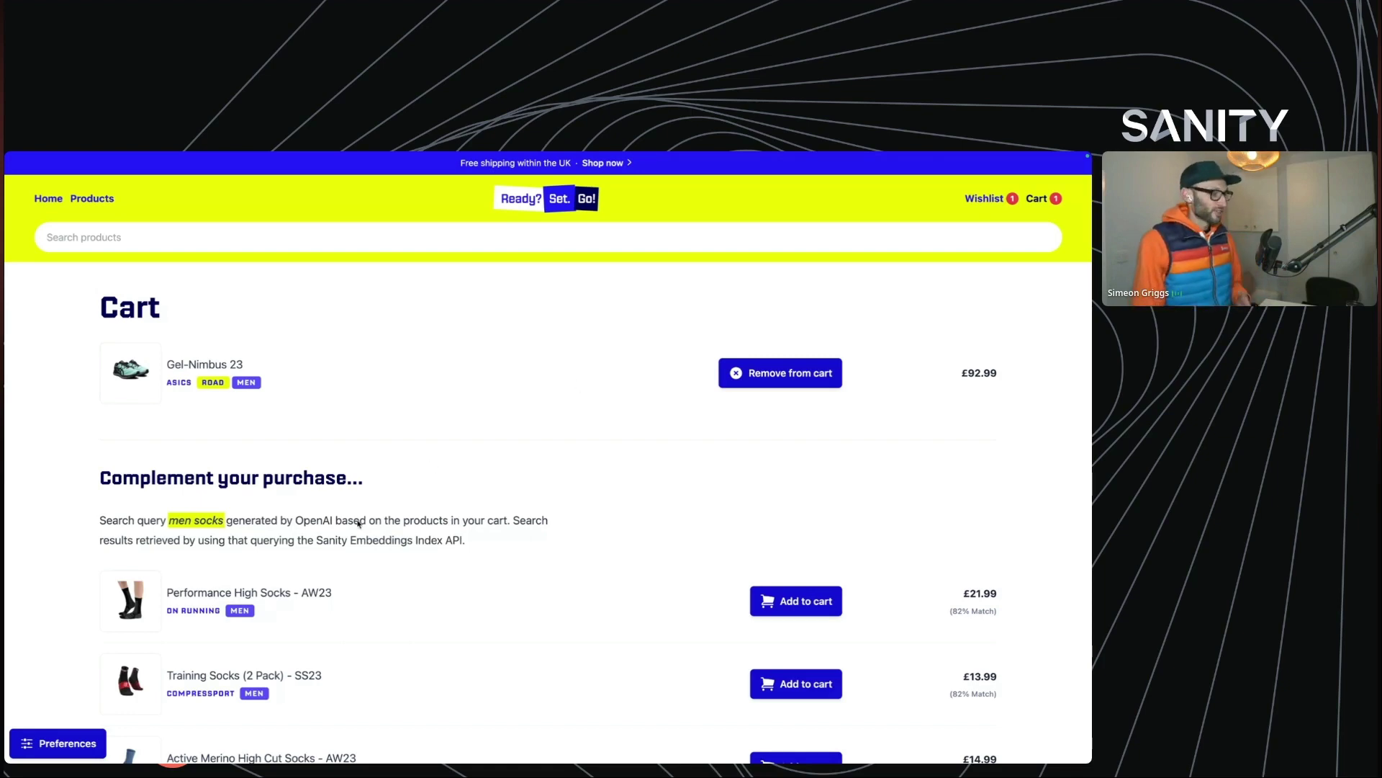
drag(164, 524, 231, 522)
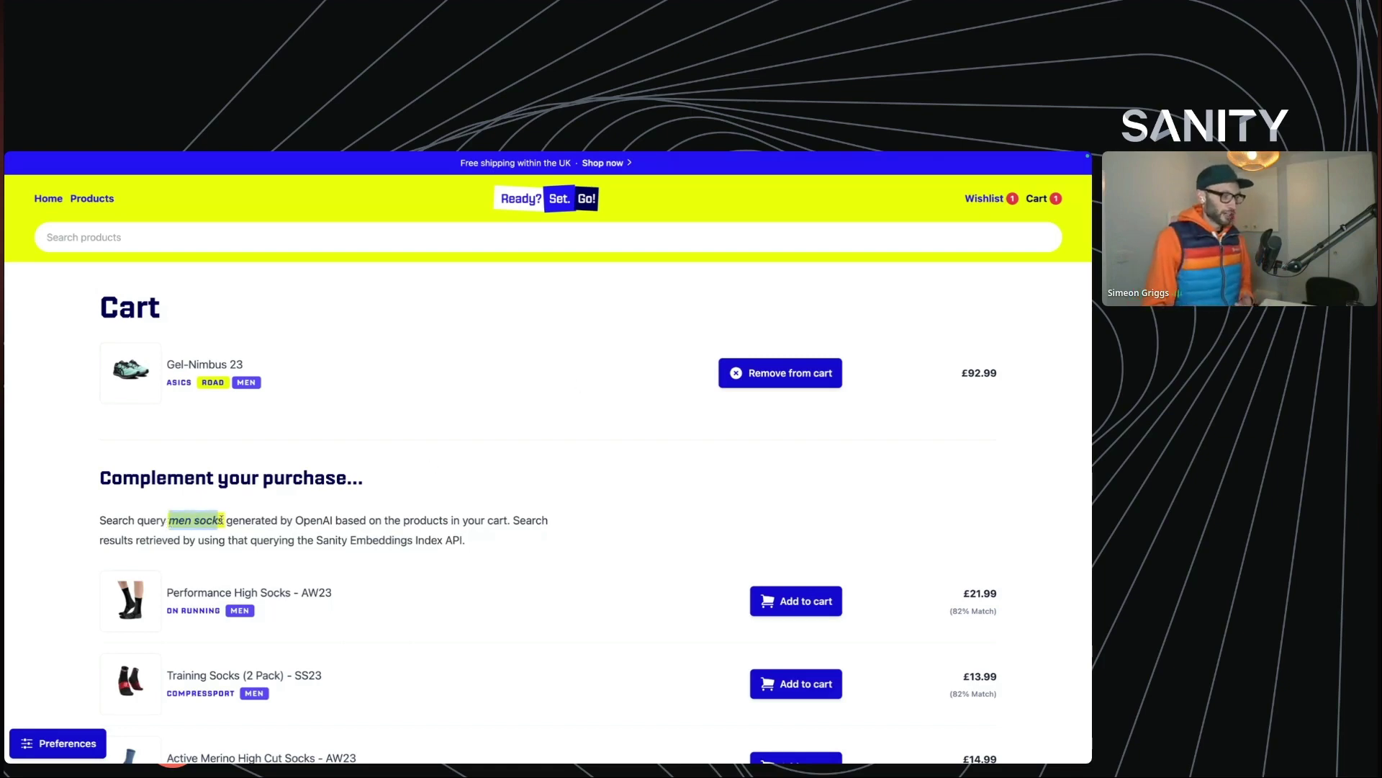
click(230, 522)
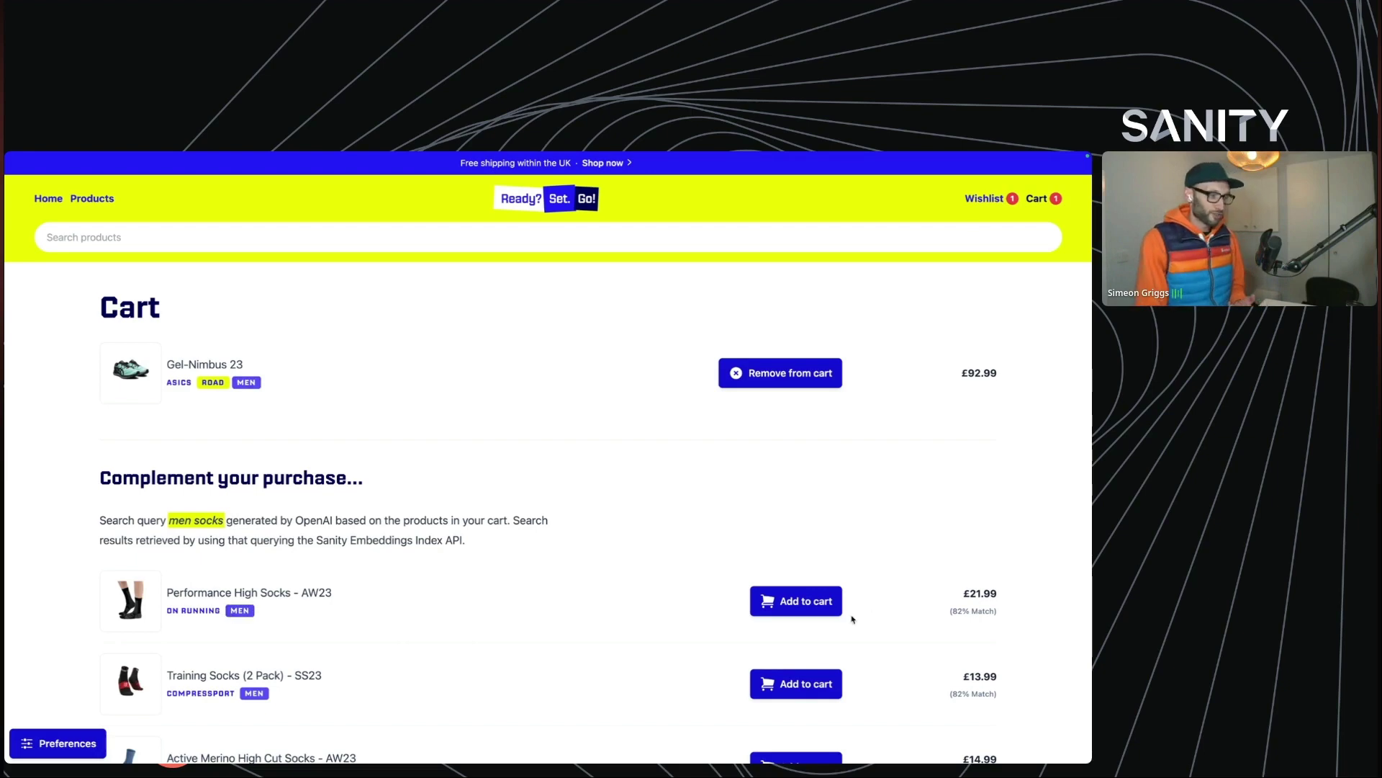
Step: Add Performance High Socks - AW23 to the cart so recommendations switch to 'men shorts'
click(832, 603)
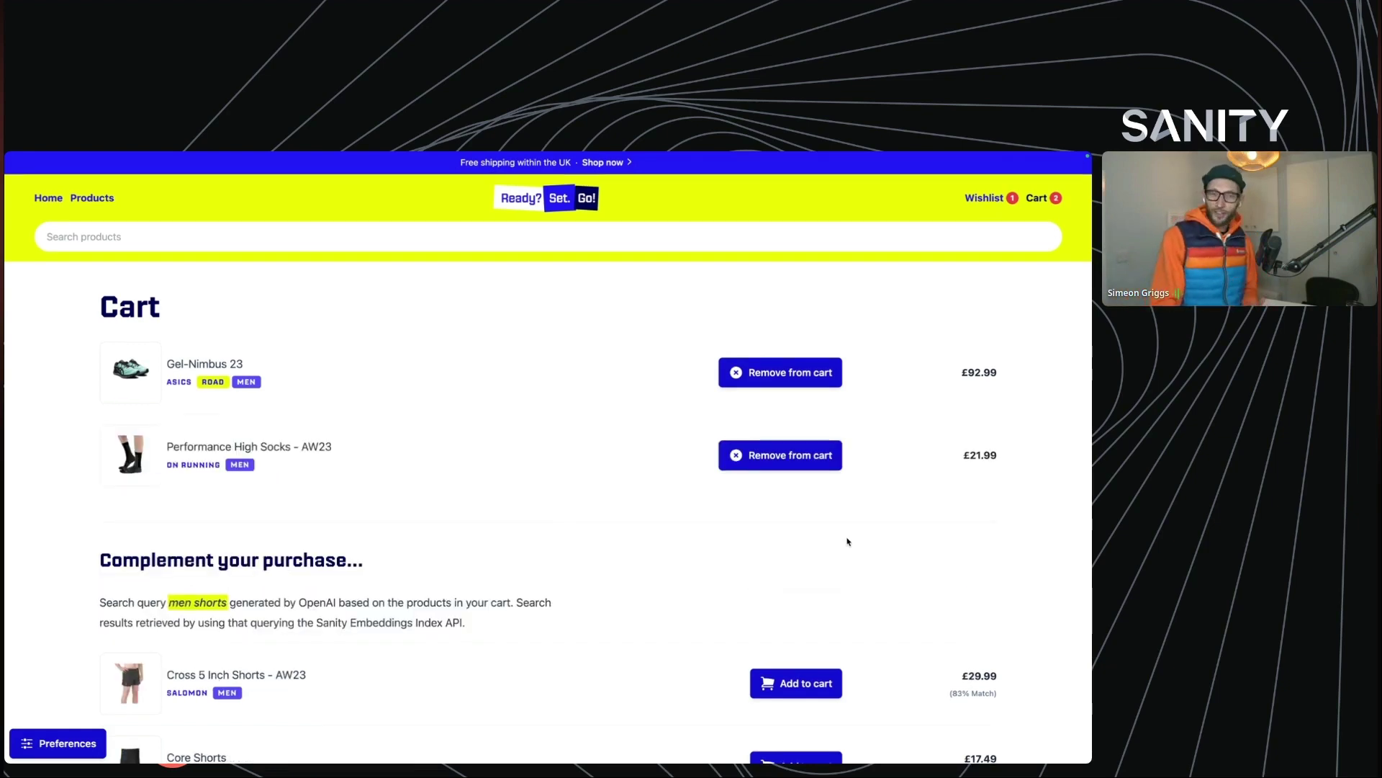
scroll(848, 540, down, 1)
scroll(848, 541, down, 2)
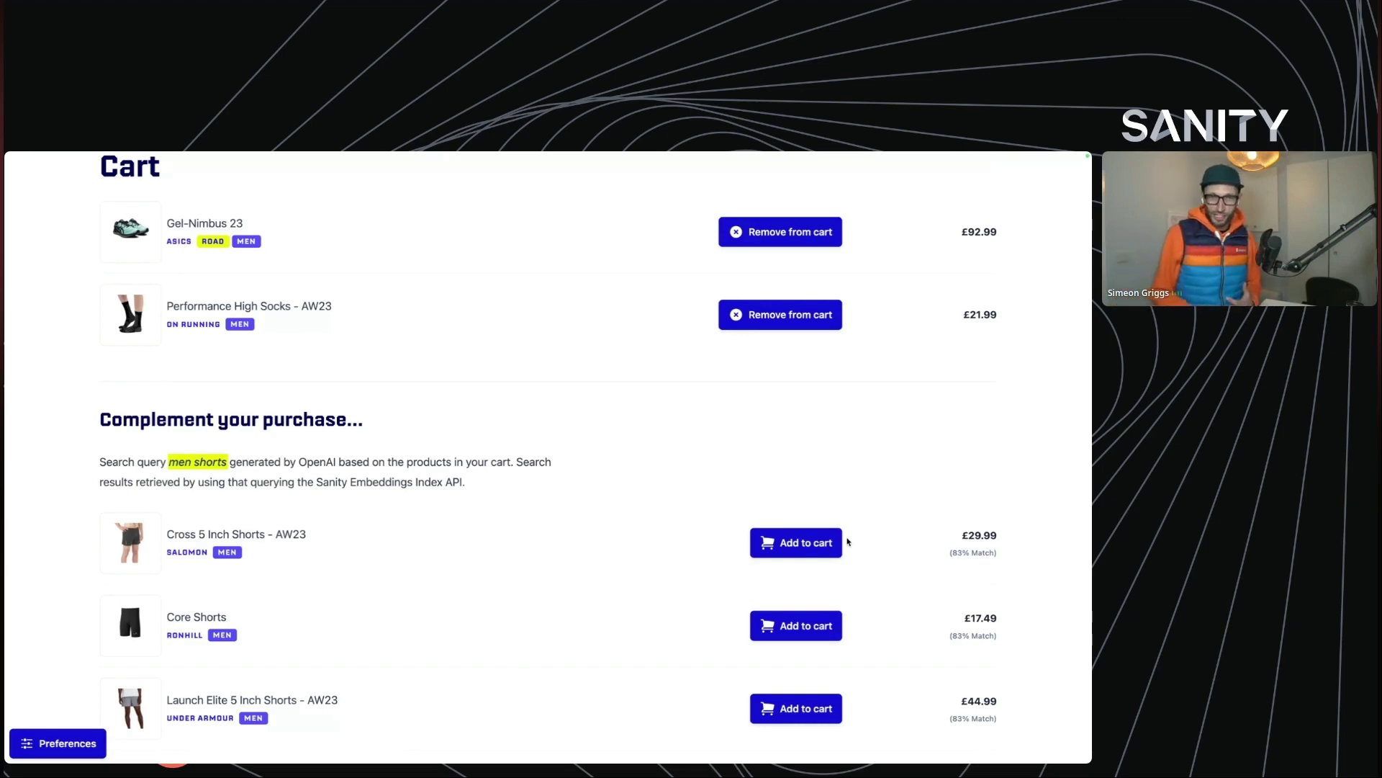
scroll(848, 543, up, 2)
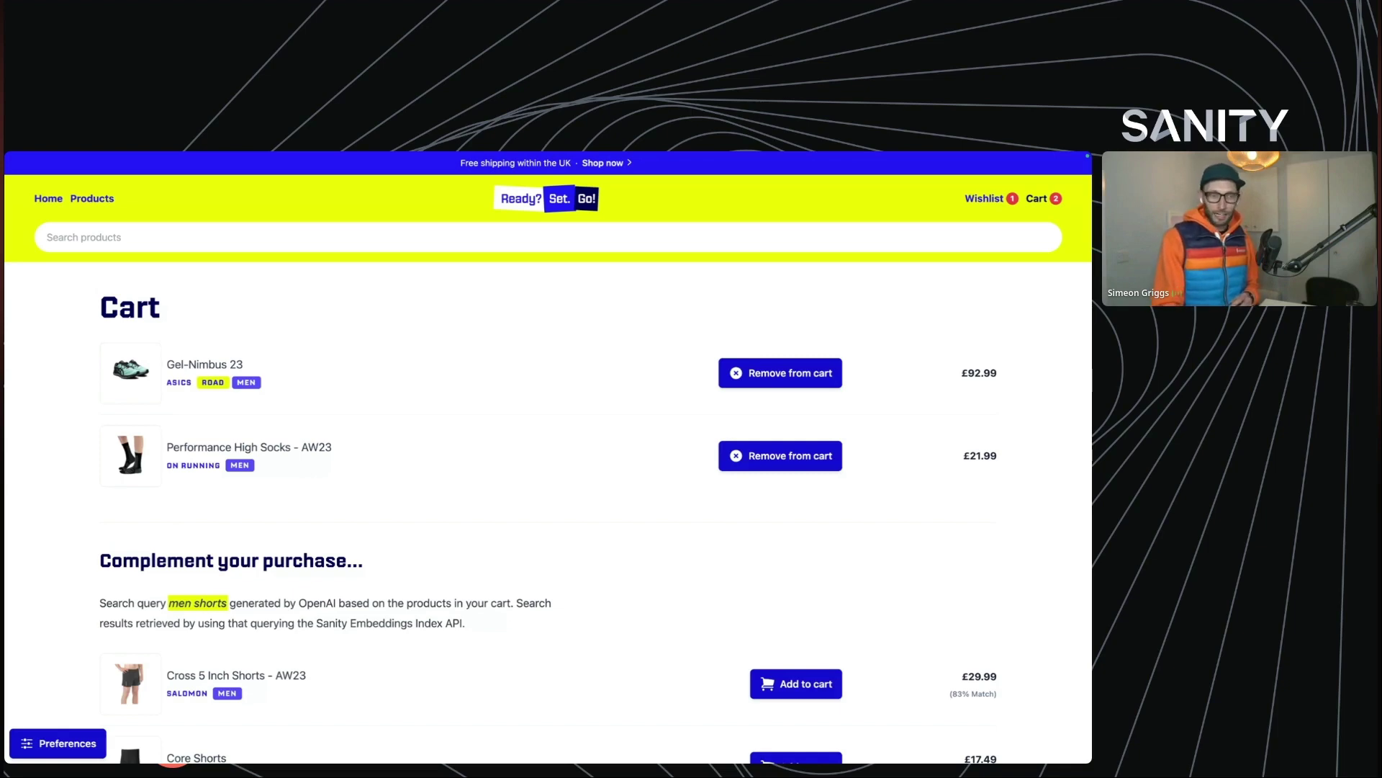
Step: Search 'sun protection' in the local demo app, replacing the 'shoes' query
key(ctrl+Right)
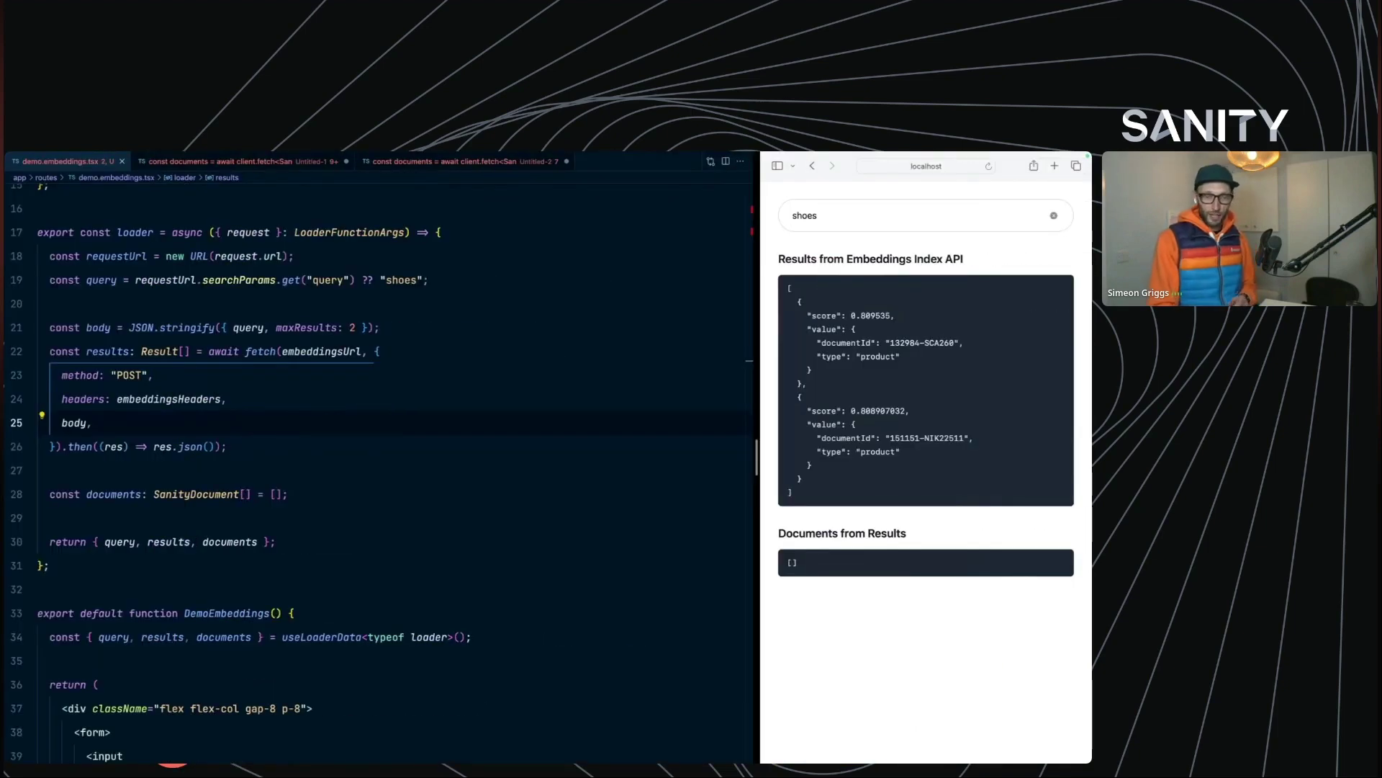
click(357, 447)
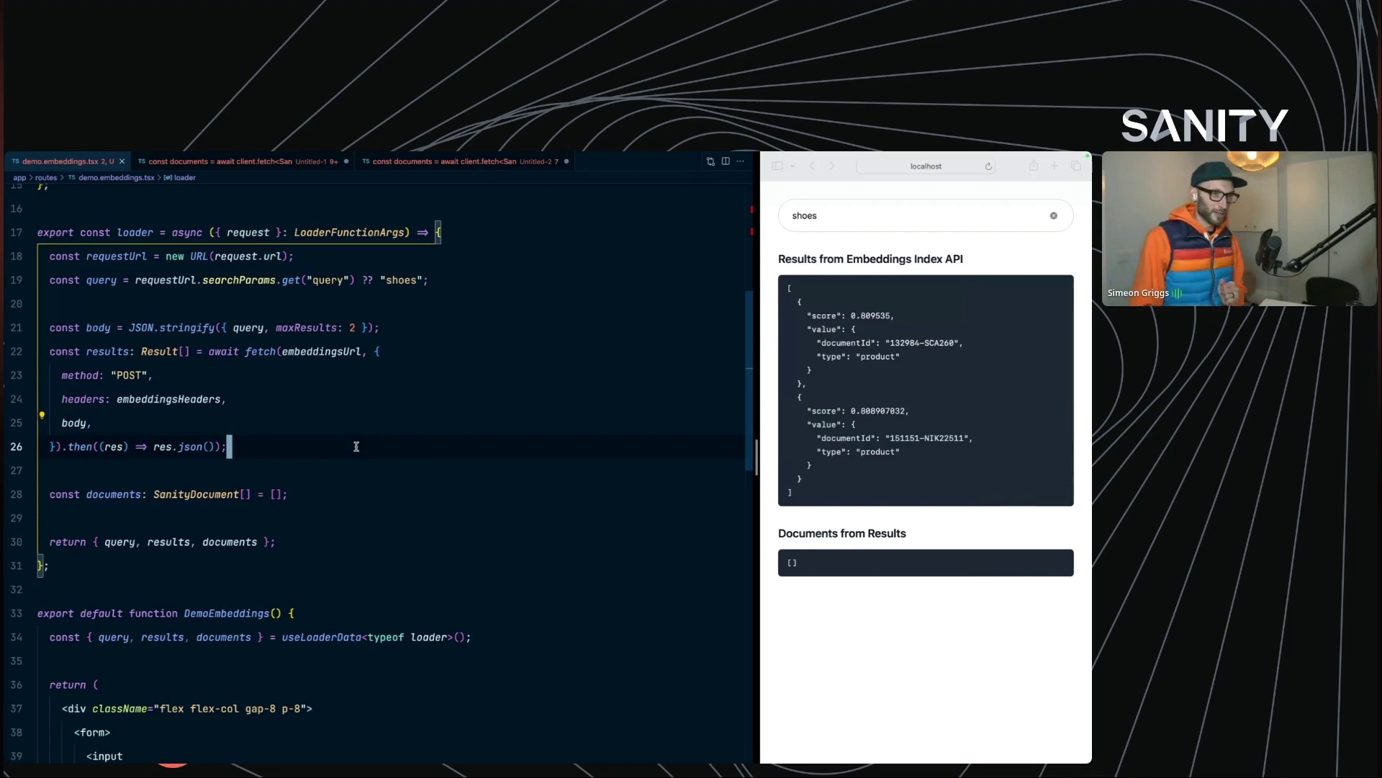
click(897, 317)
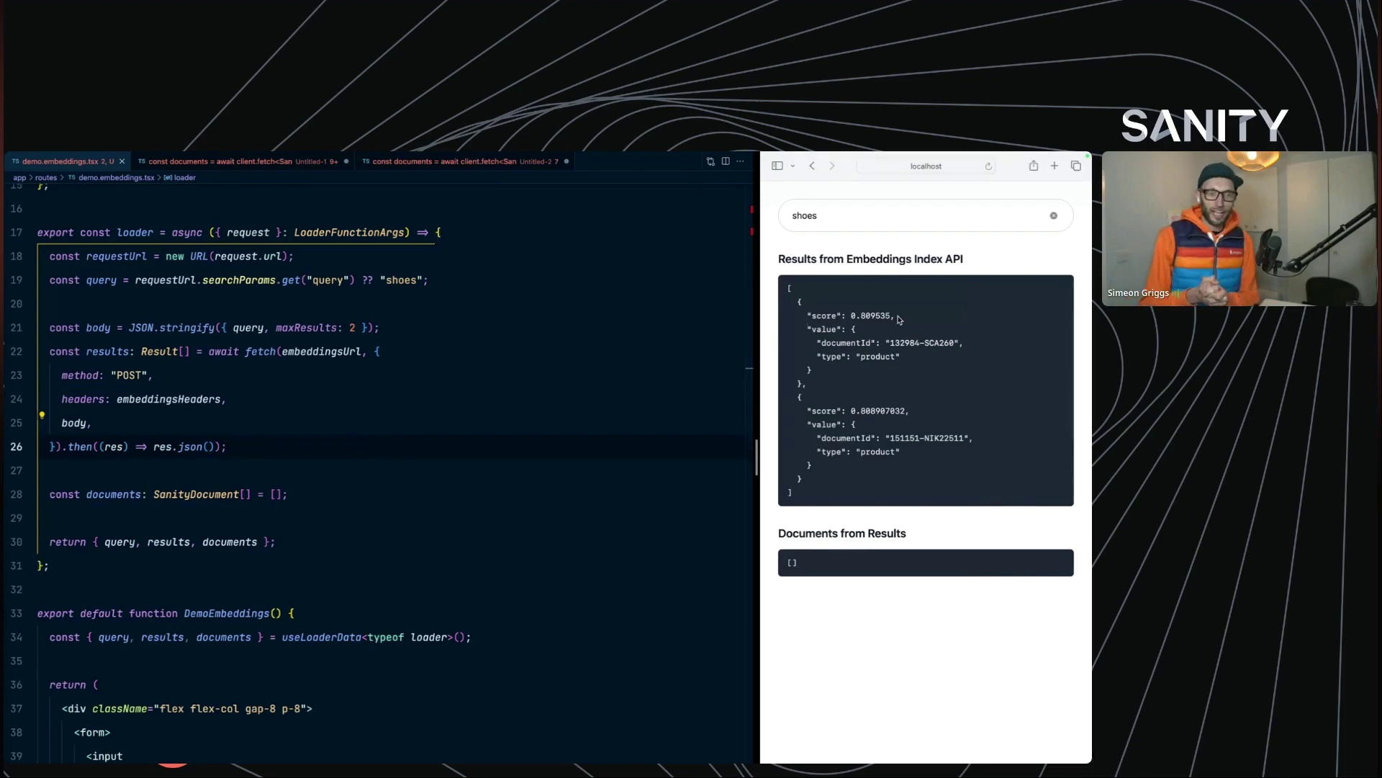
click(860, 209)
key(super+a)
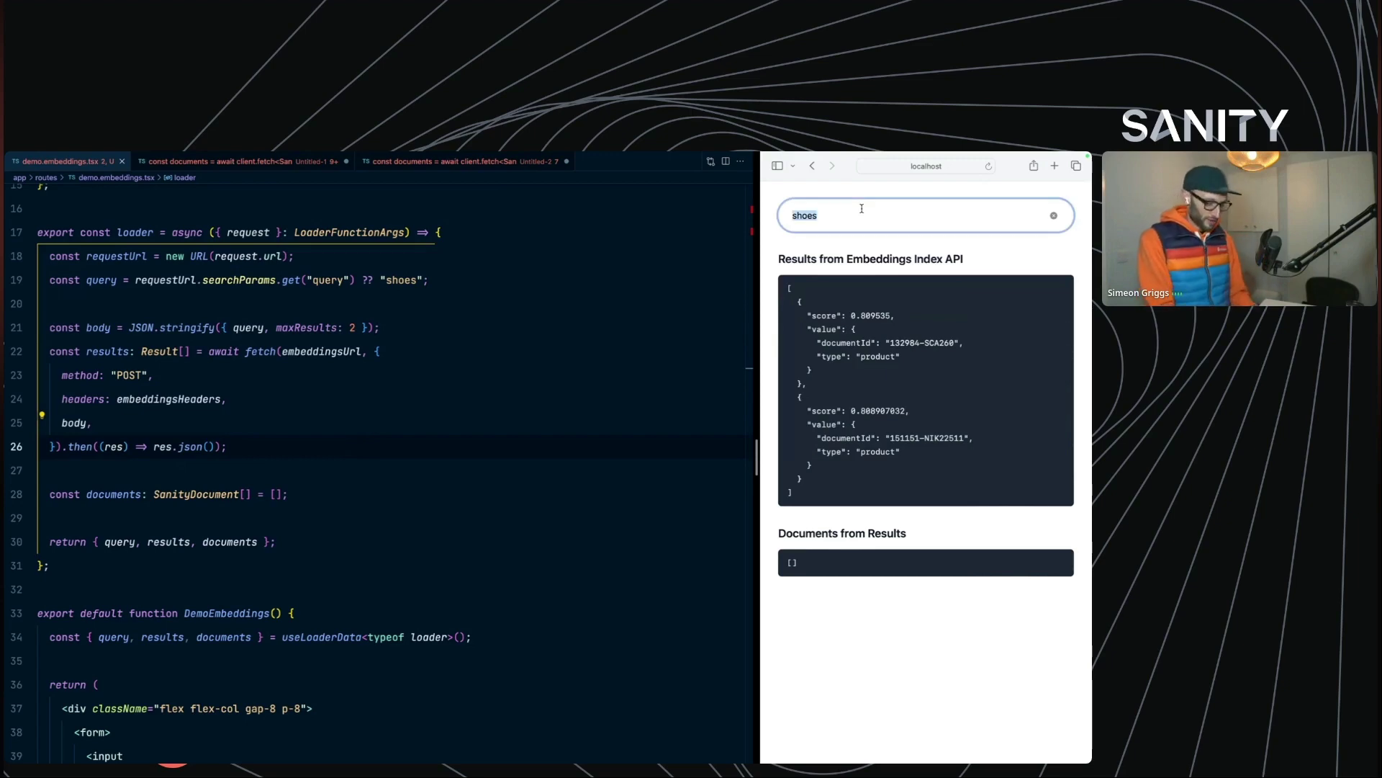
text(sun protection)
key(Return)
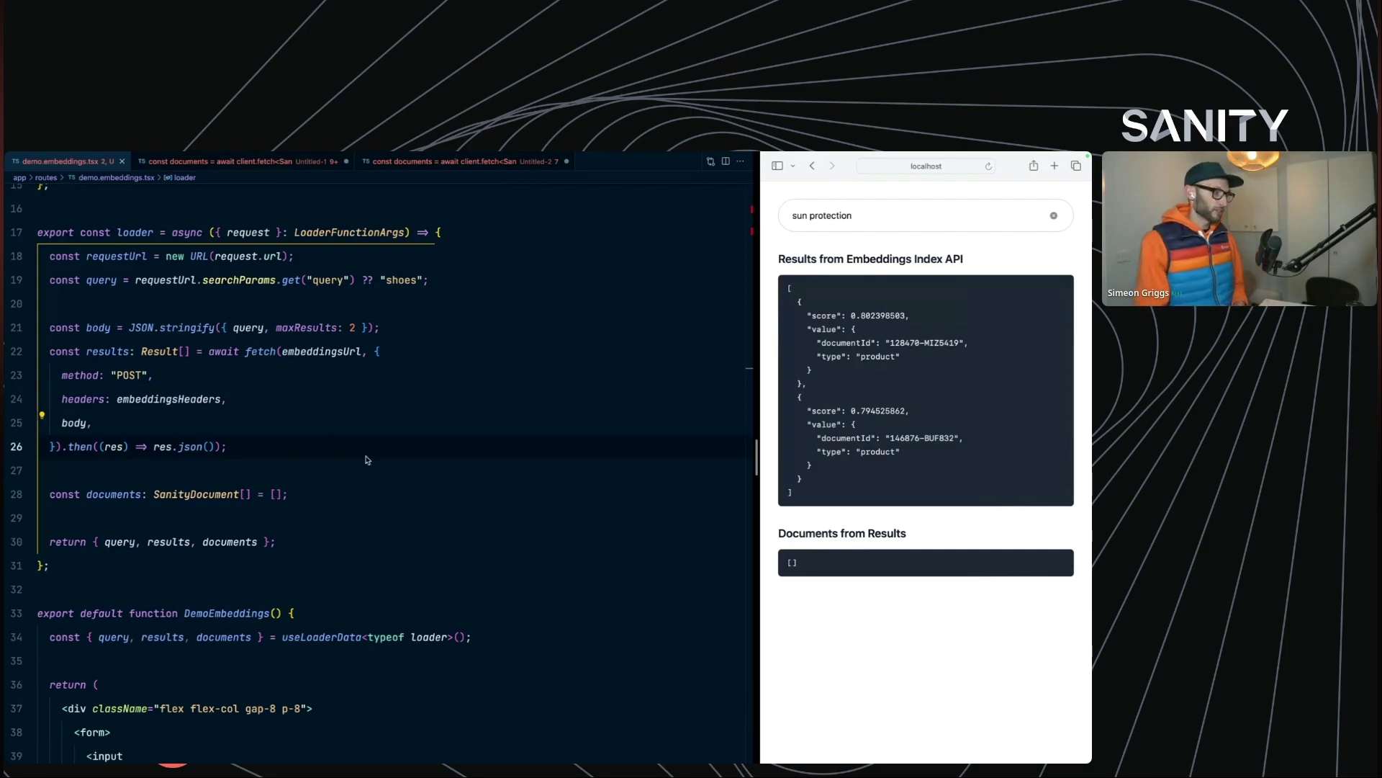
Step: Remove the empty 'const documents: SanityDocument[] = []' placeholder from the loader
click(342, 506)
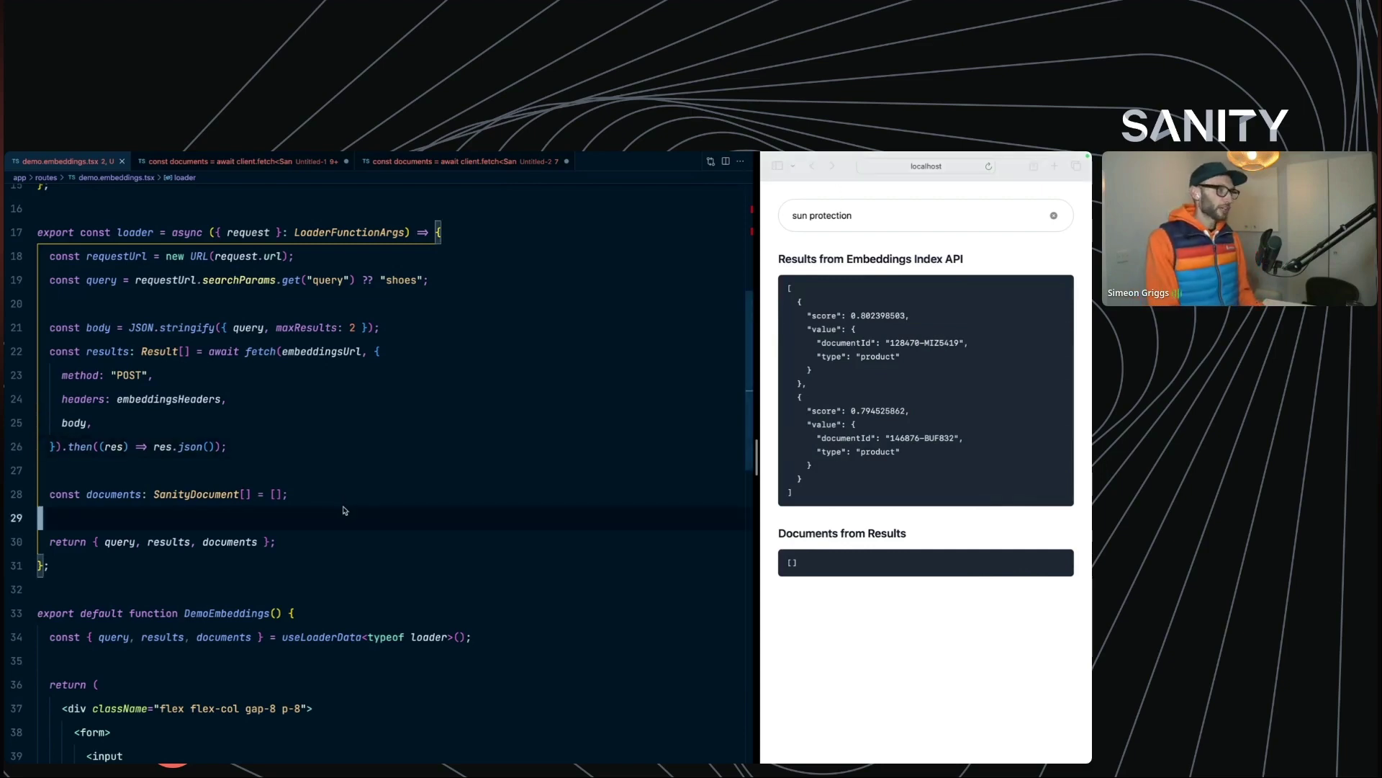
key(ctrl+Tab)
key(ctrl+Tab)
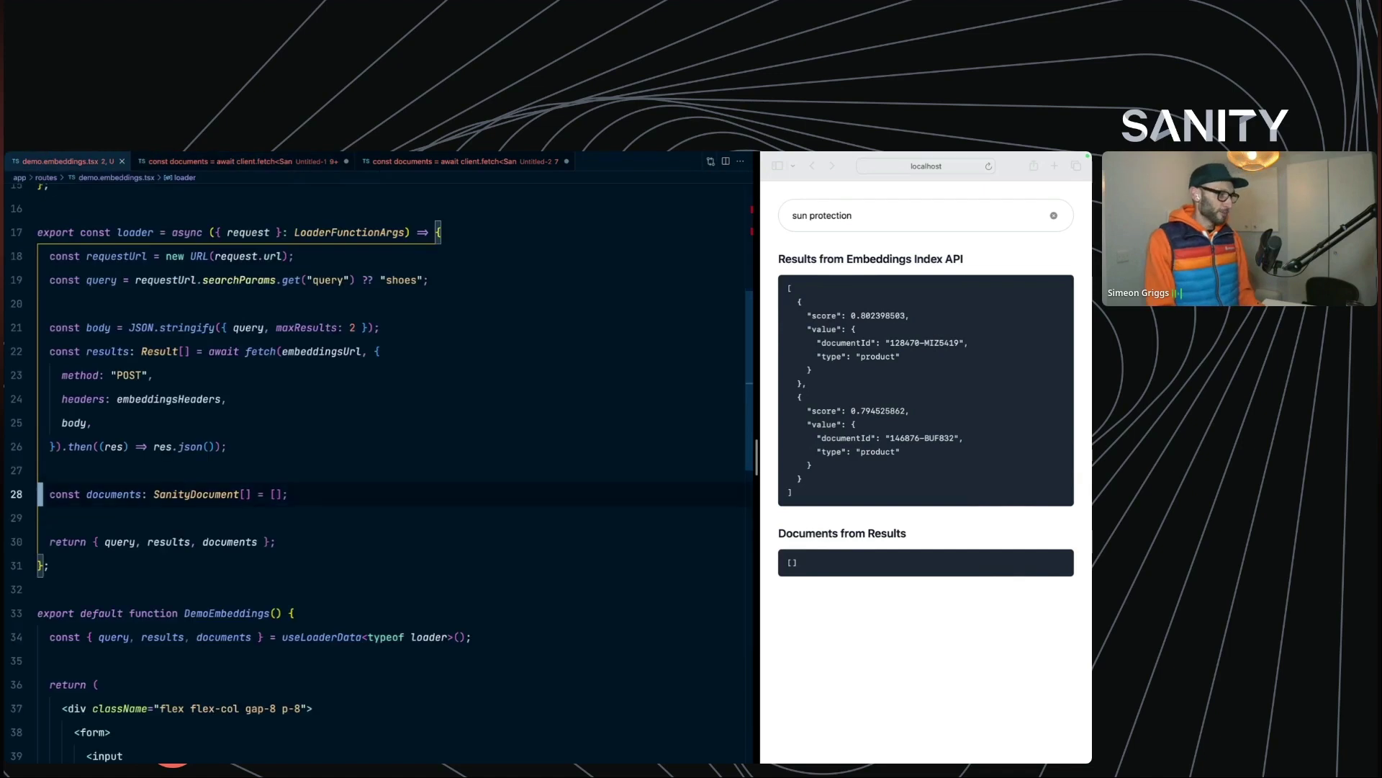
key(End)
key(shift+Home)
key(BackSpace)
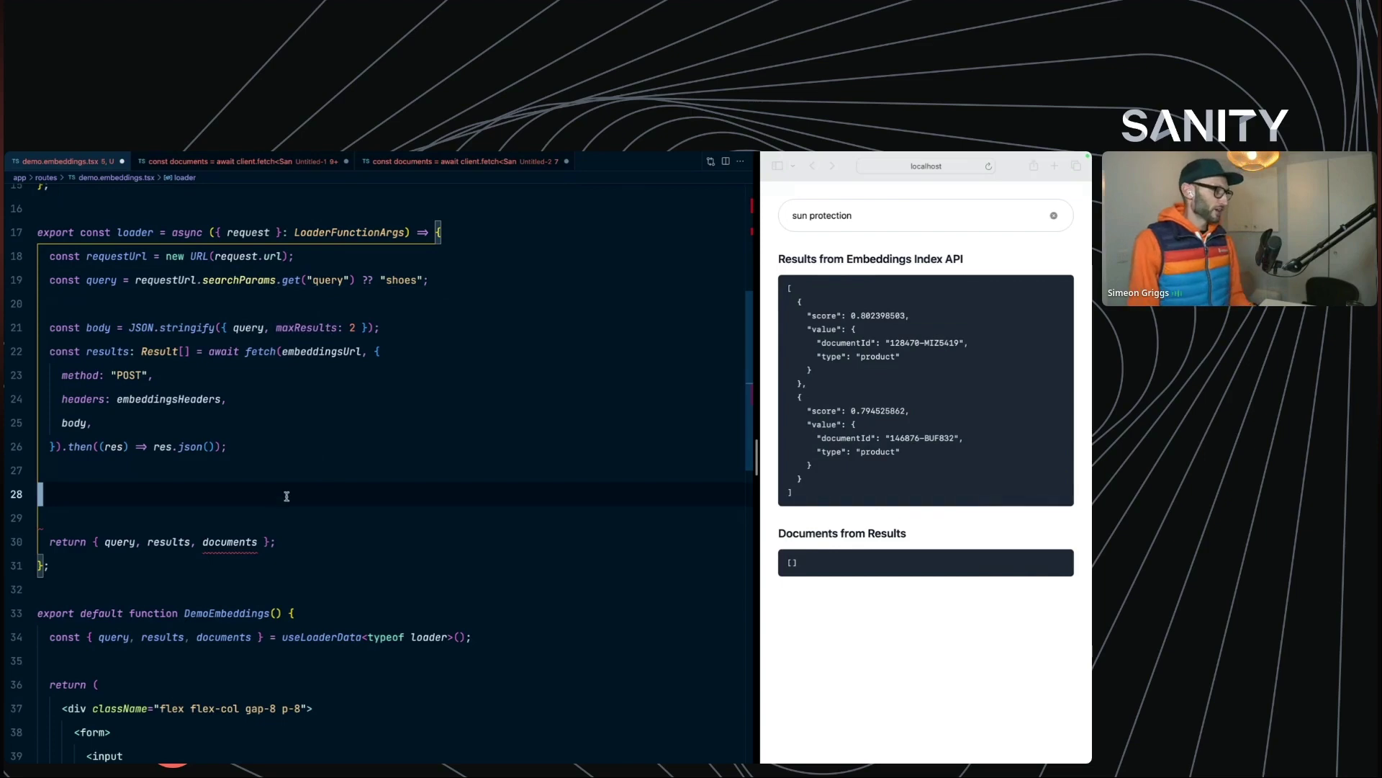
Step: Paste the client.fetch GROQ block filtering '_id in $ids' from results, returning name, gender and categories
text(const documents = await client.fetch<SanityDocument[]>(     groq`*[_id in $ids]{ name, gender, categories }`,     {       ids: results.map((r) => r.value.documentId),     },   );)
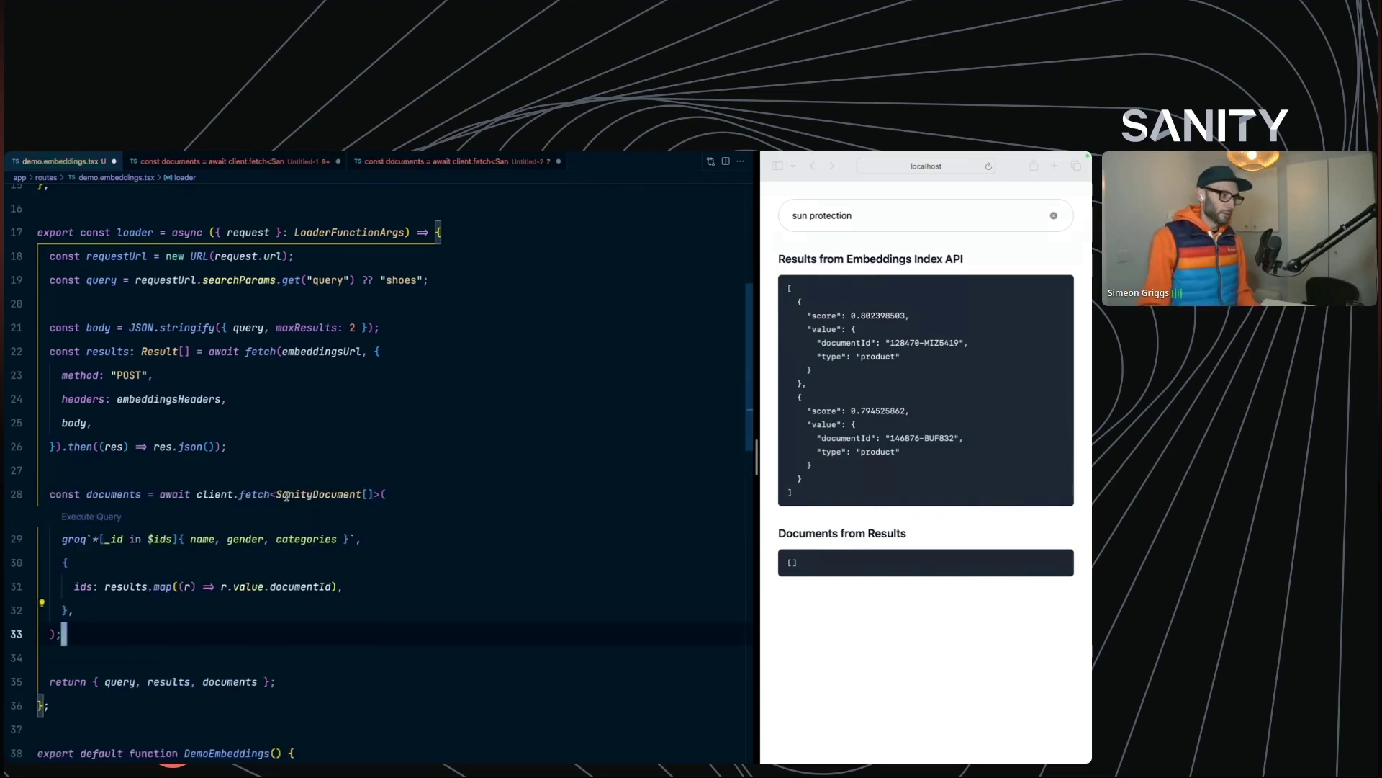
click(831, 397)
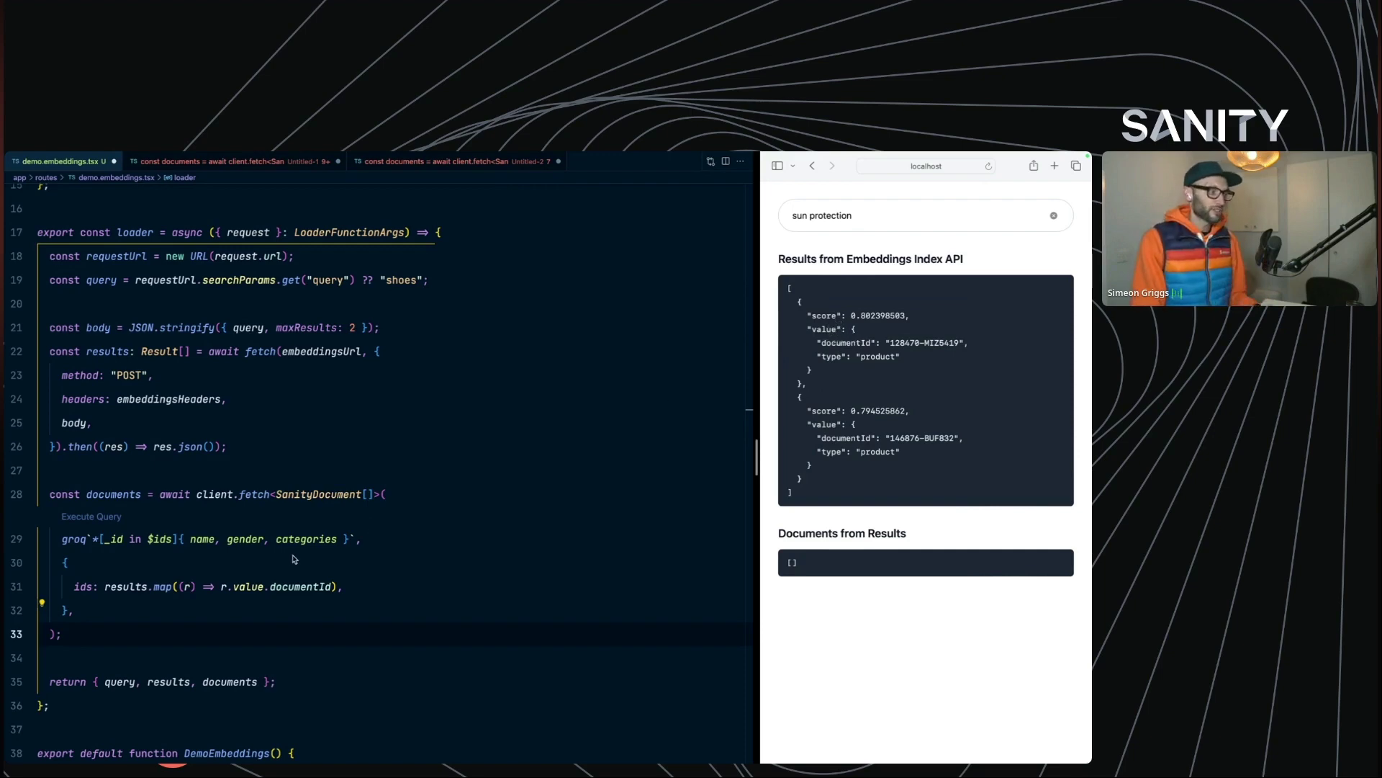
click(178, 538)
drag(100, 538, 391, 538)
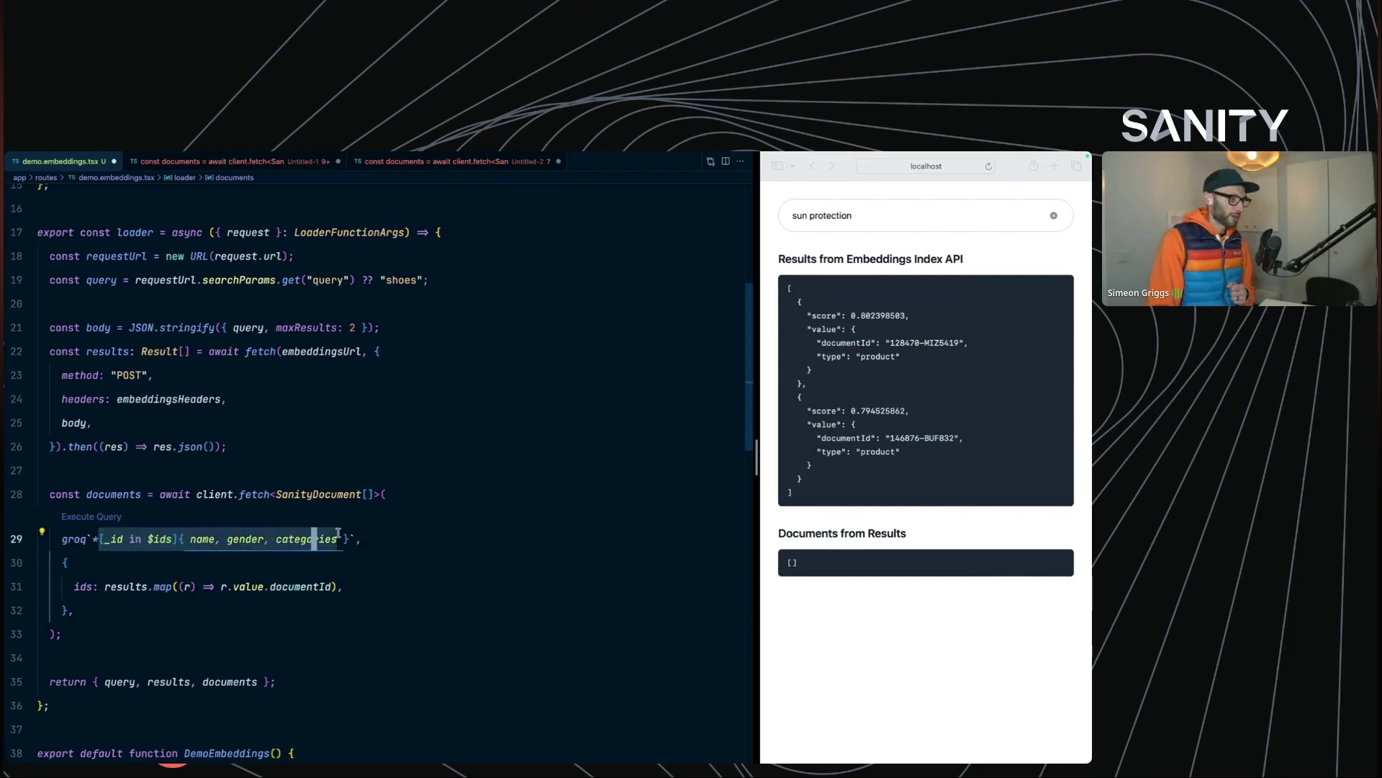
click(391, 539)
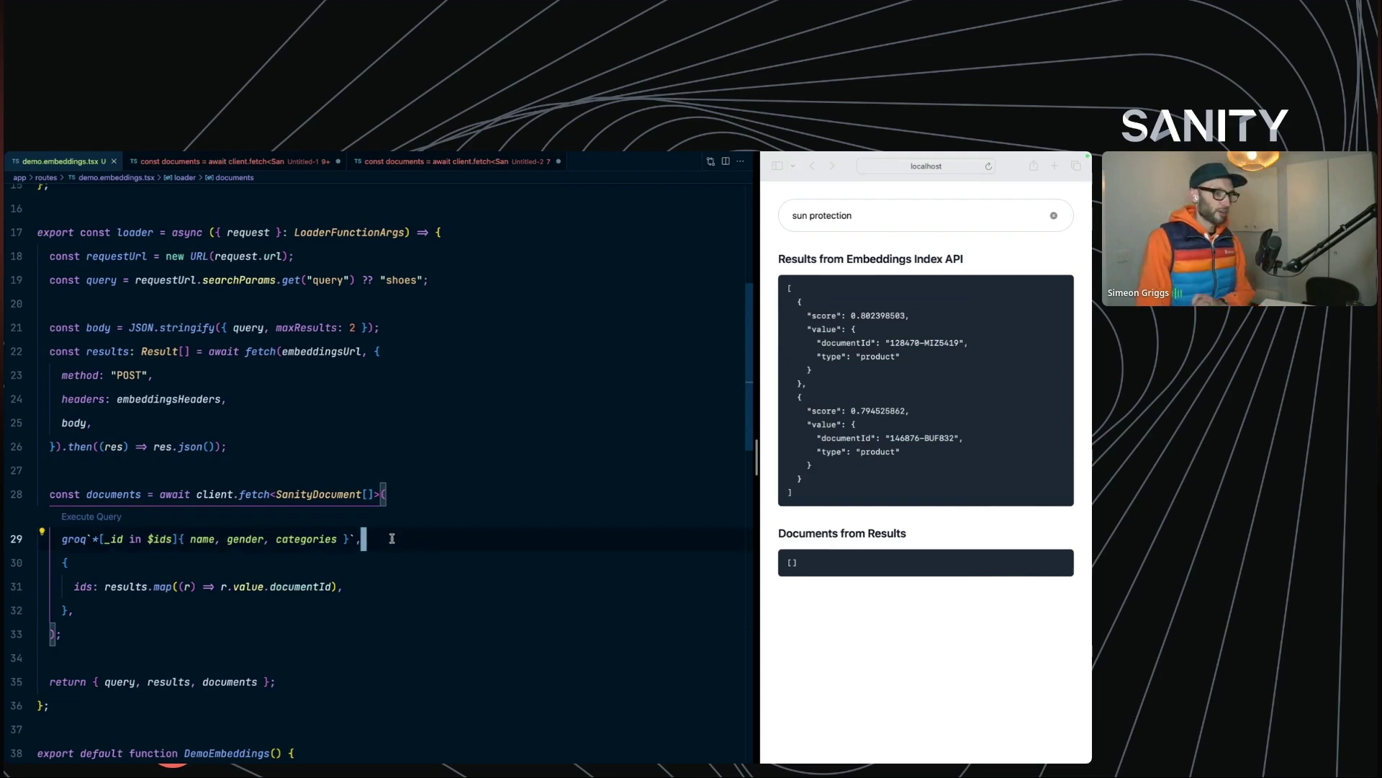
click(828, 601)
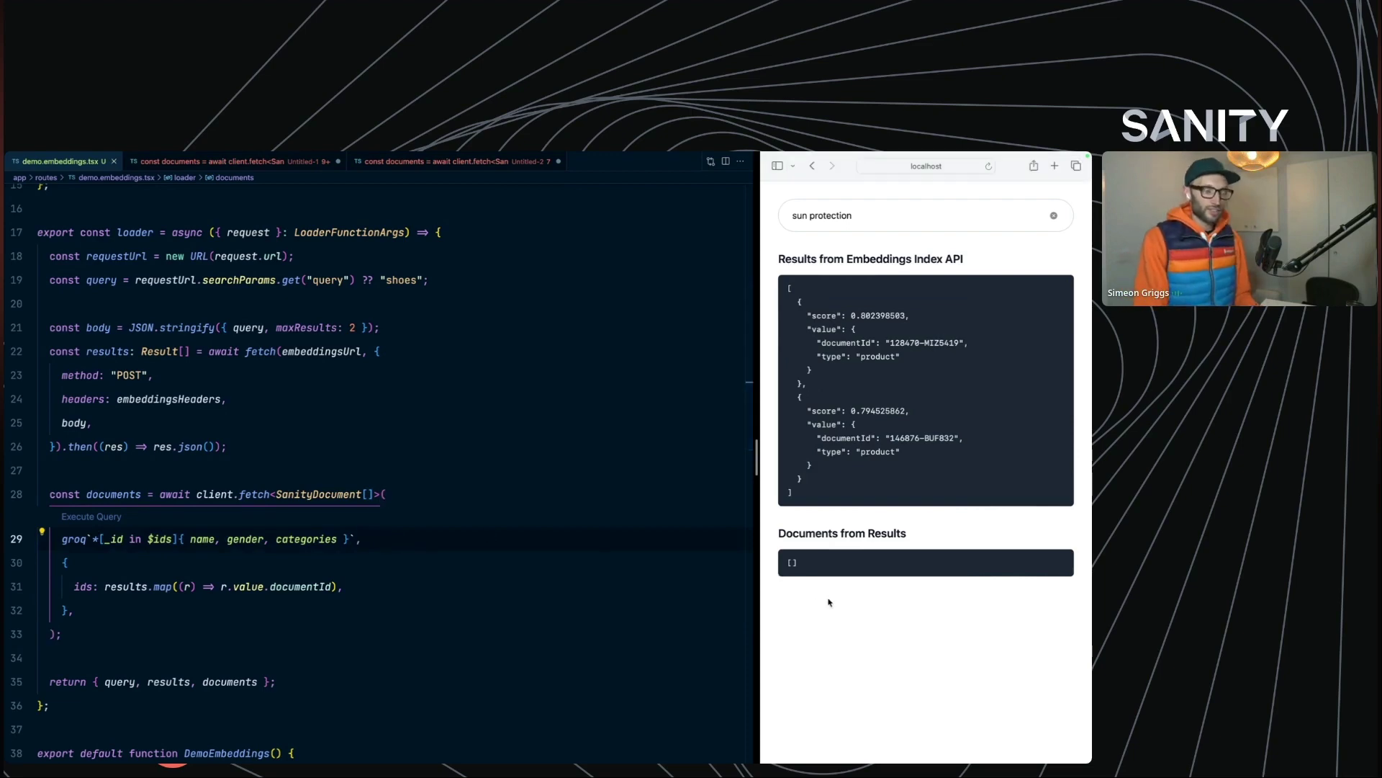
key(super+r)
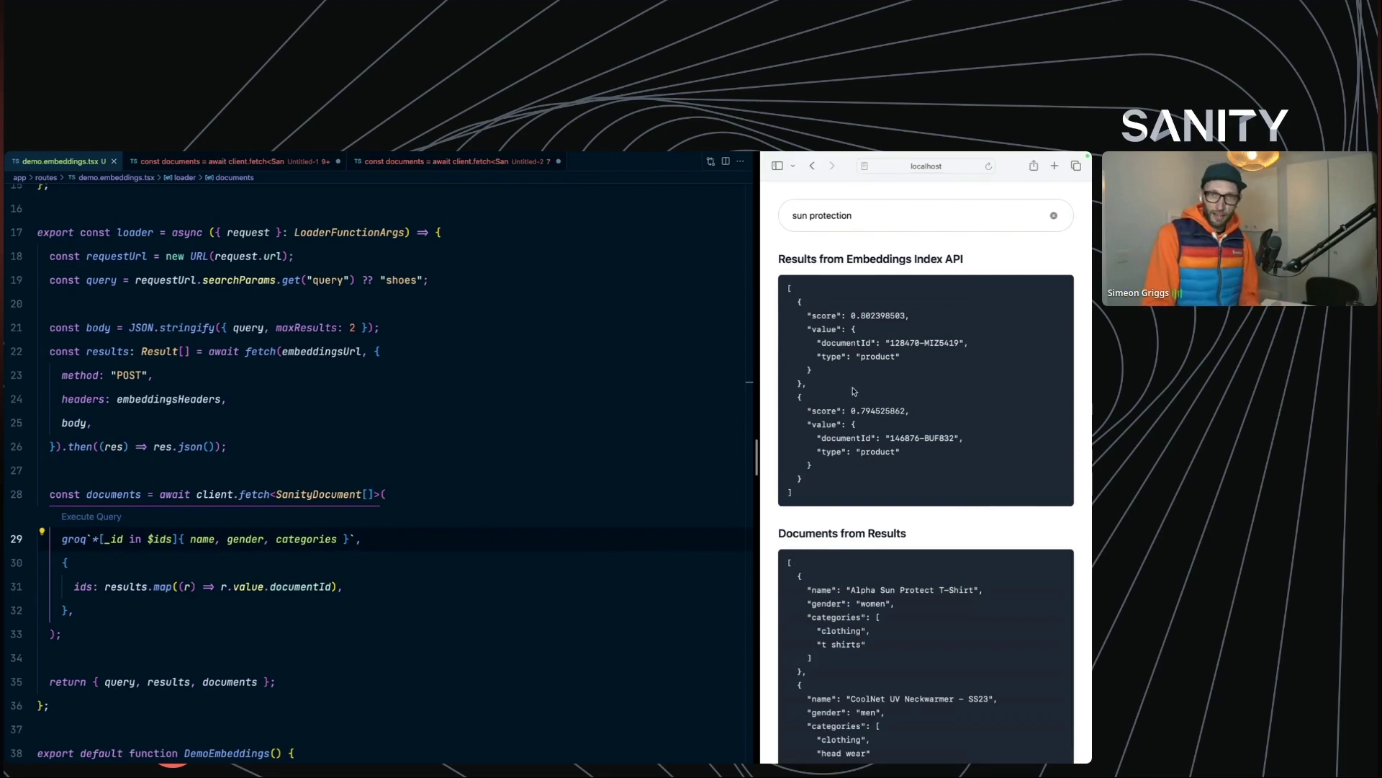
scroll(807, 551, down, 2)
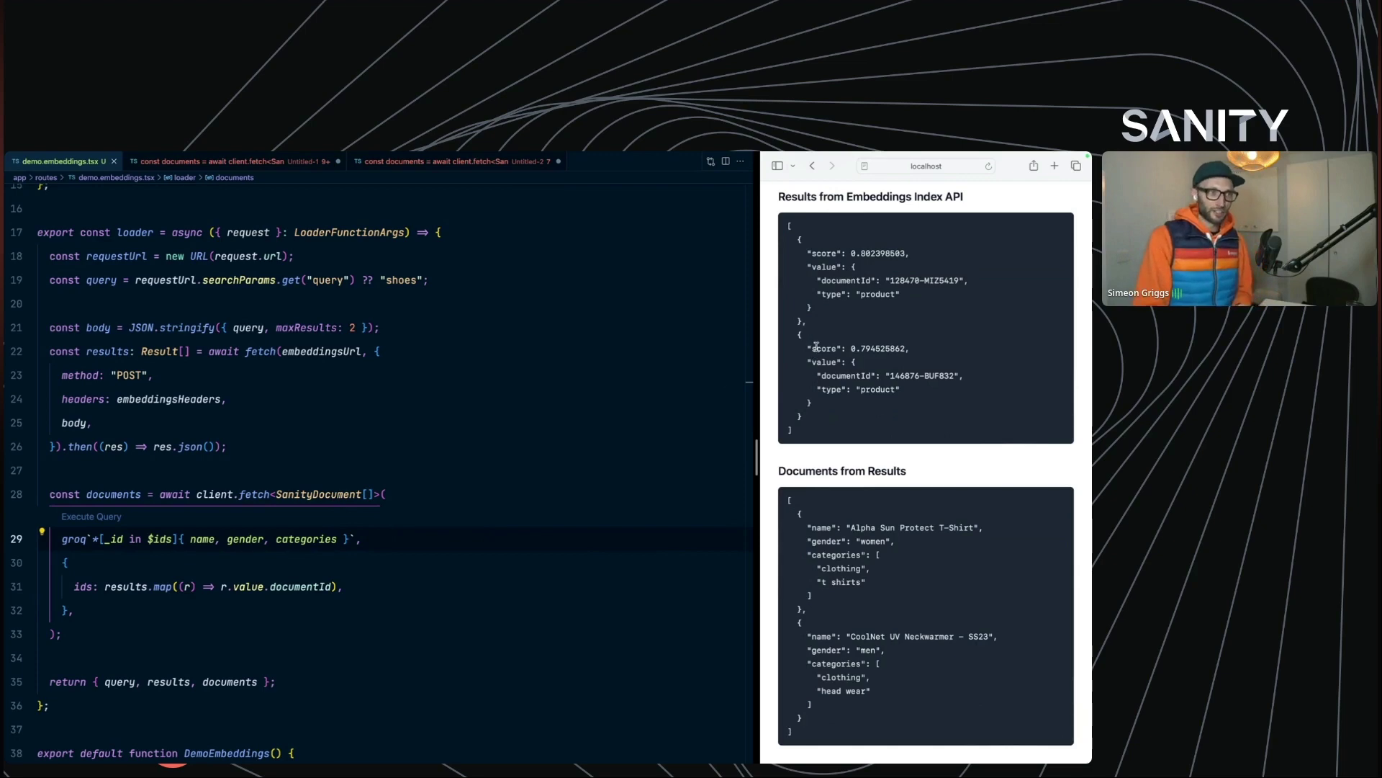
drag(808, 348, 946, 357)
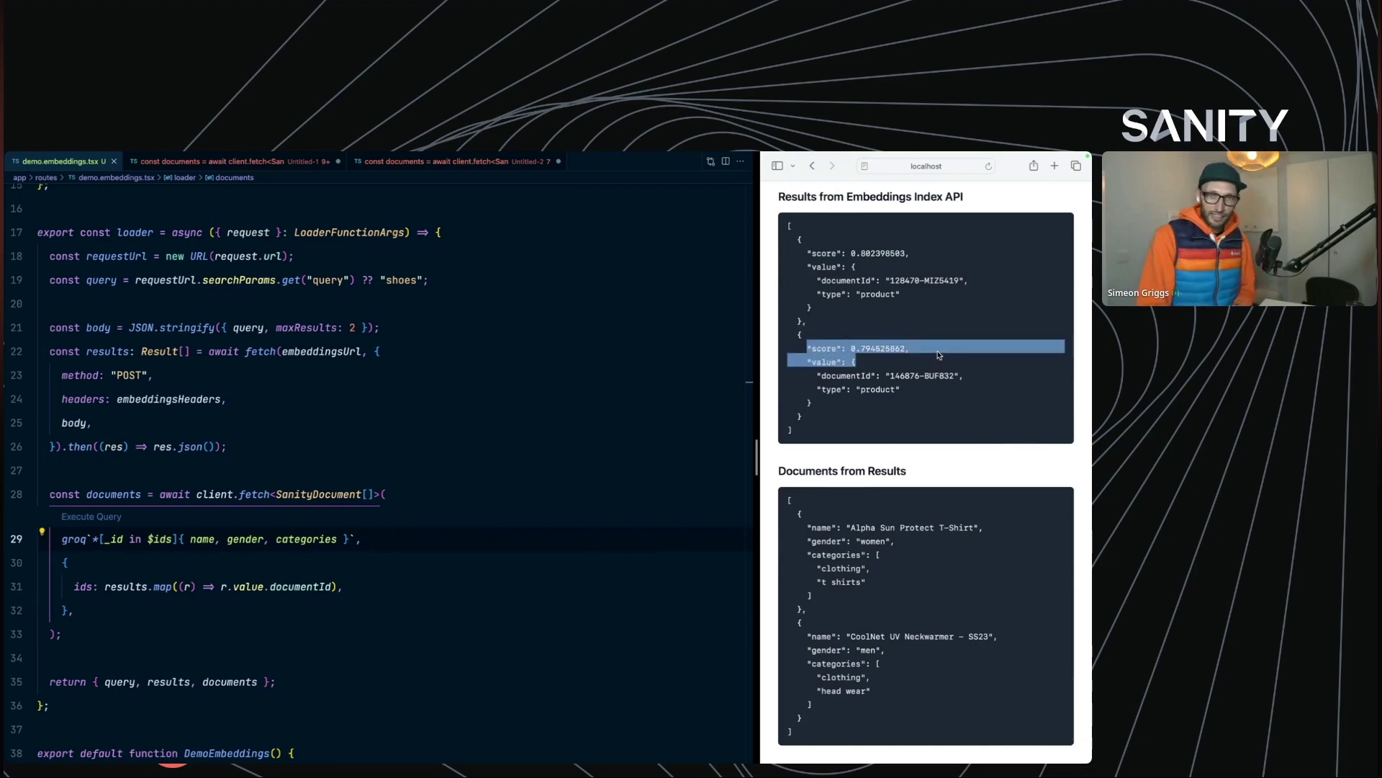
click(938, 356)
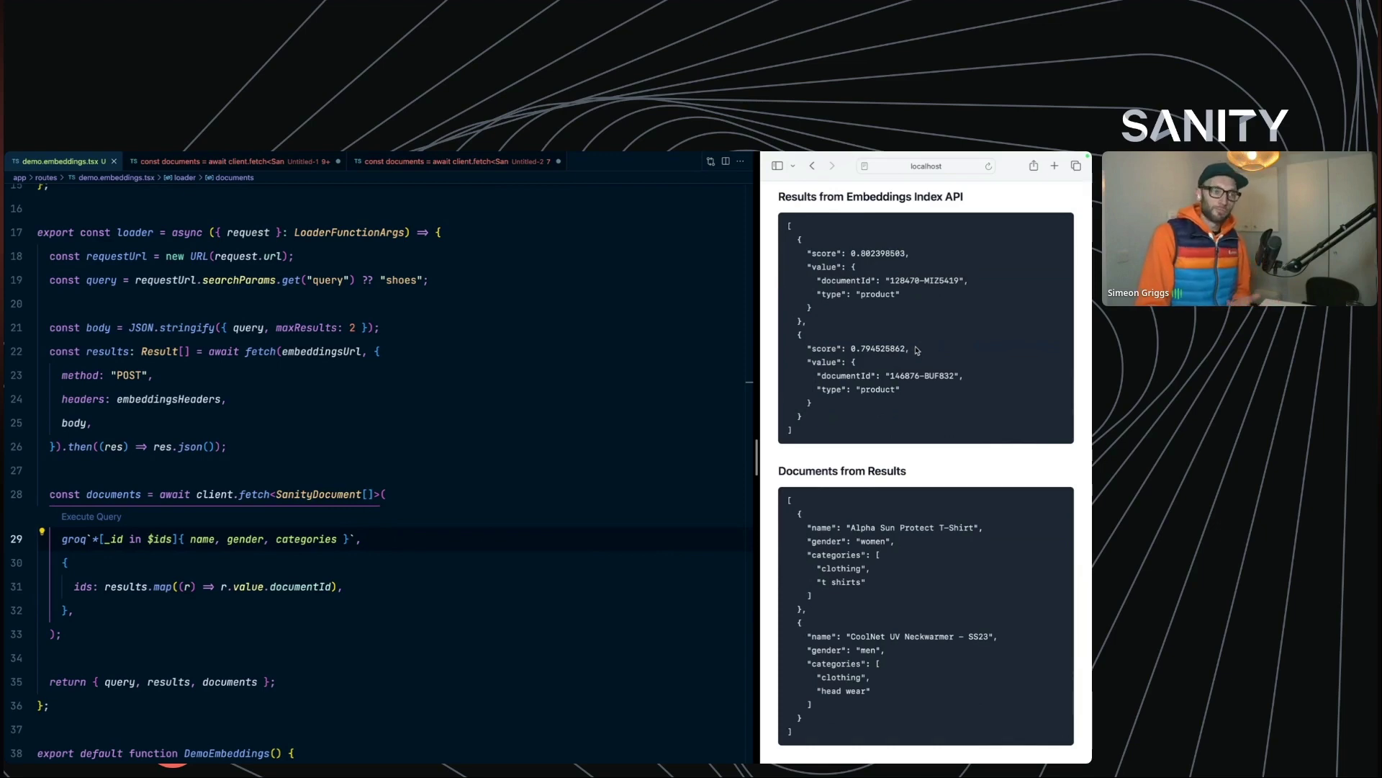
click(441, 427)
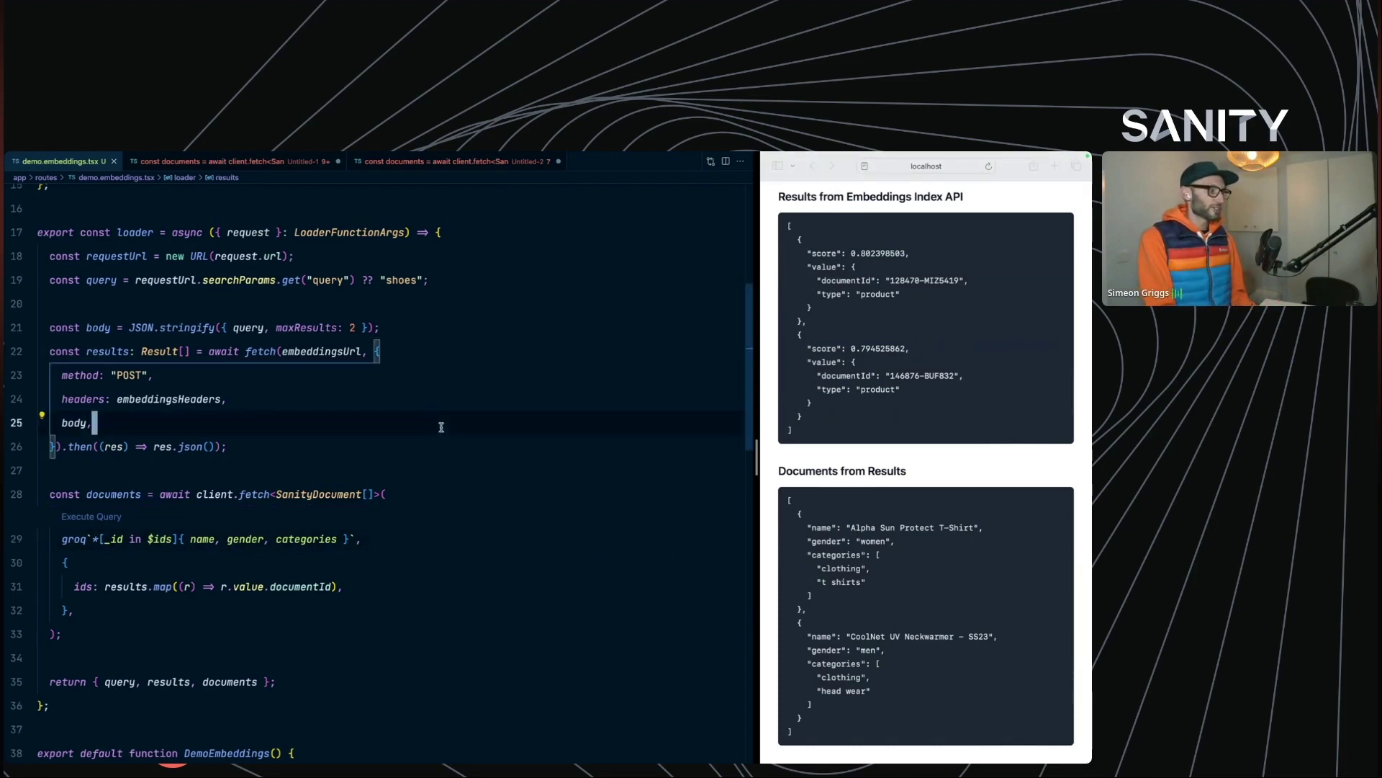
Step: Replace the documents query with the _score / order(_score desc) GROQ version from Untitled-2 and save
key(Down)
key(Down)
key(Down)
key(shift+Down)
key(shift+Down)
key(shift+Down)
key(shift+End)
key(BackSpace)
key(ctrl+Tab)
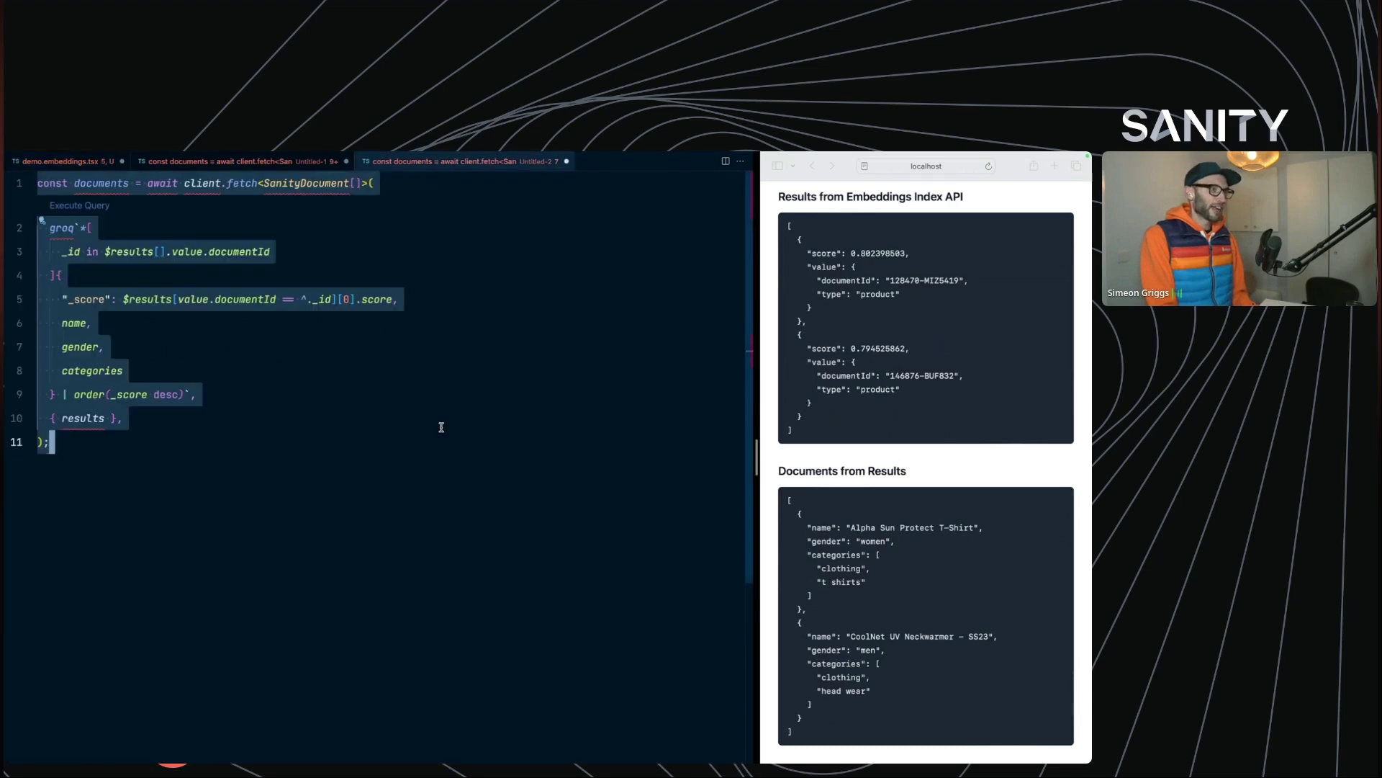
key(ctrl+Tab)
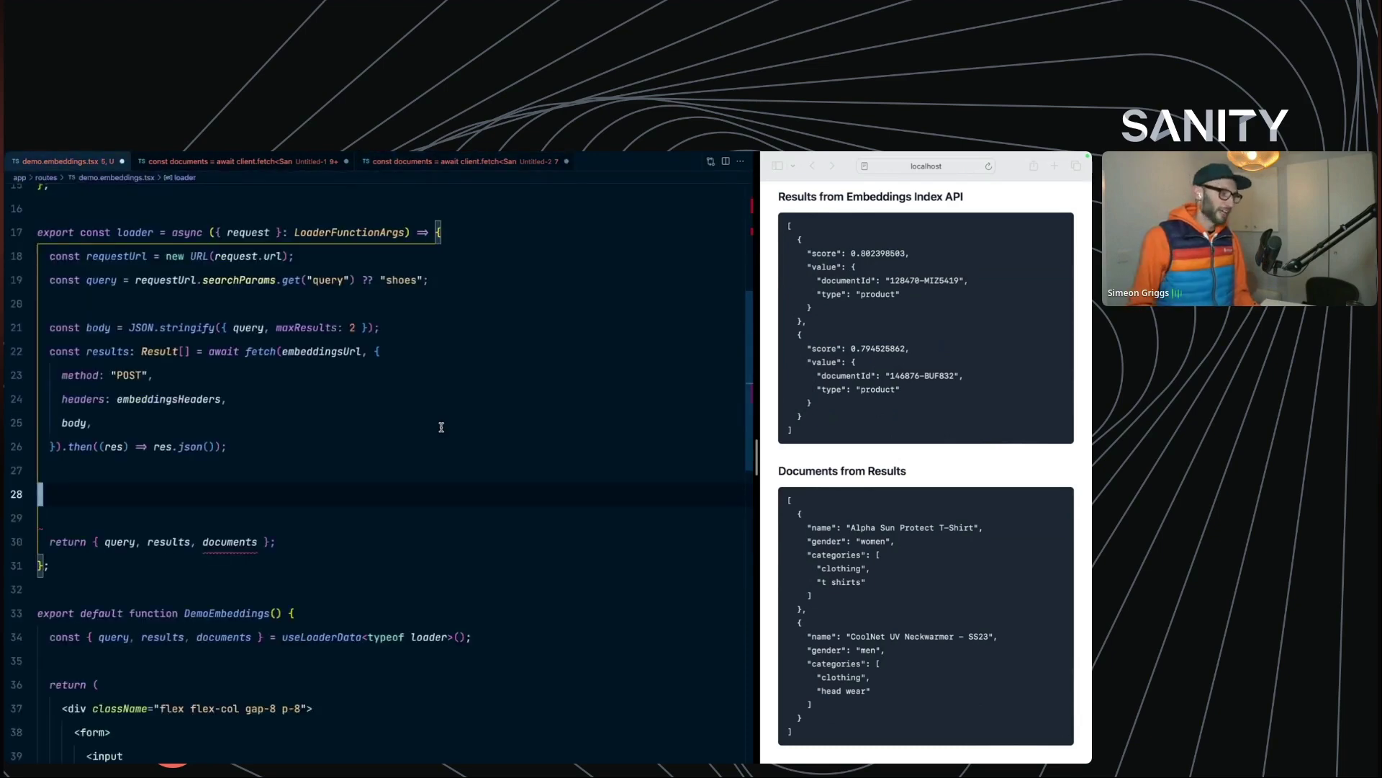
text(const documents = await client.fetch<SanityDocument[]>(     groq`*[       _id in $results[].value.documentId     ]{       "_score": $results[value.documentId == ^._id][0].score,       name,       gender,       categories     } | order(_score desc)`,     { results },   );)
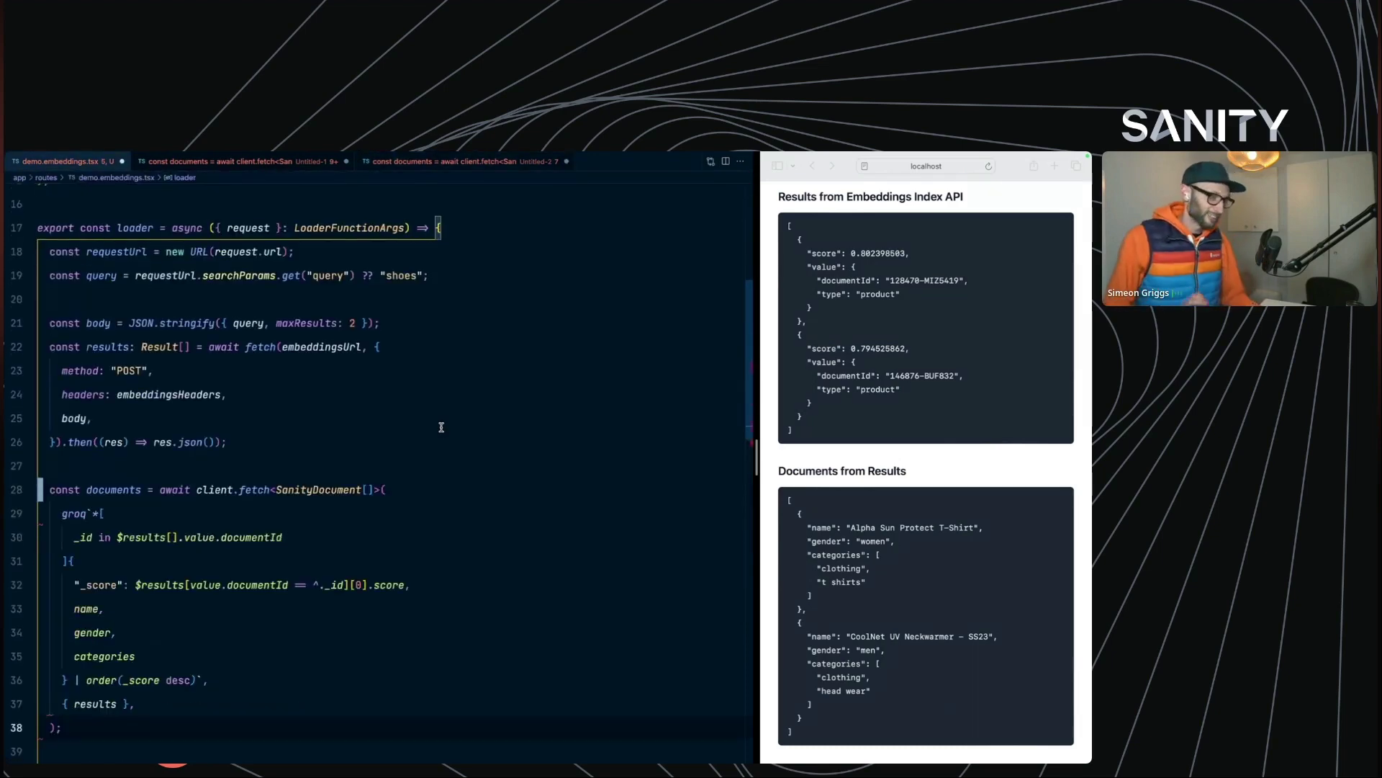
key(ctrl+s)
scroll(440, 431, down, 2)
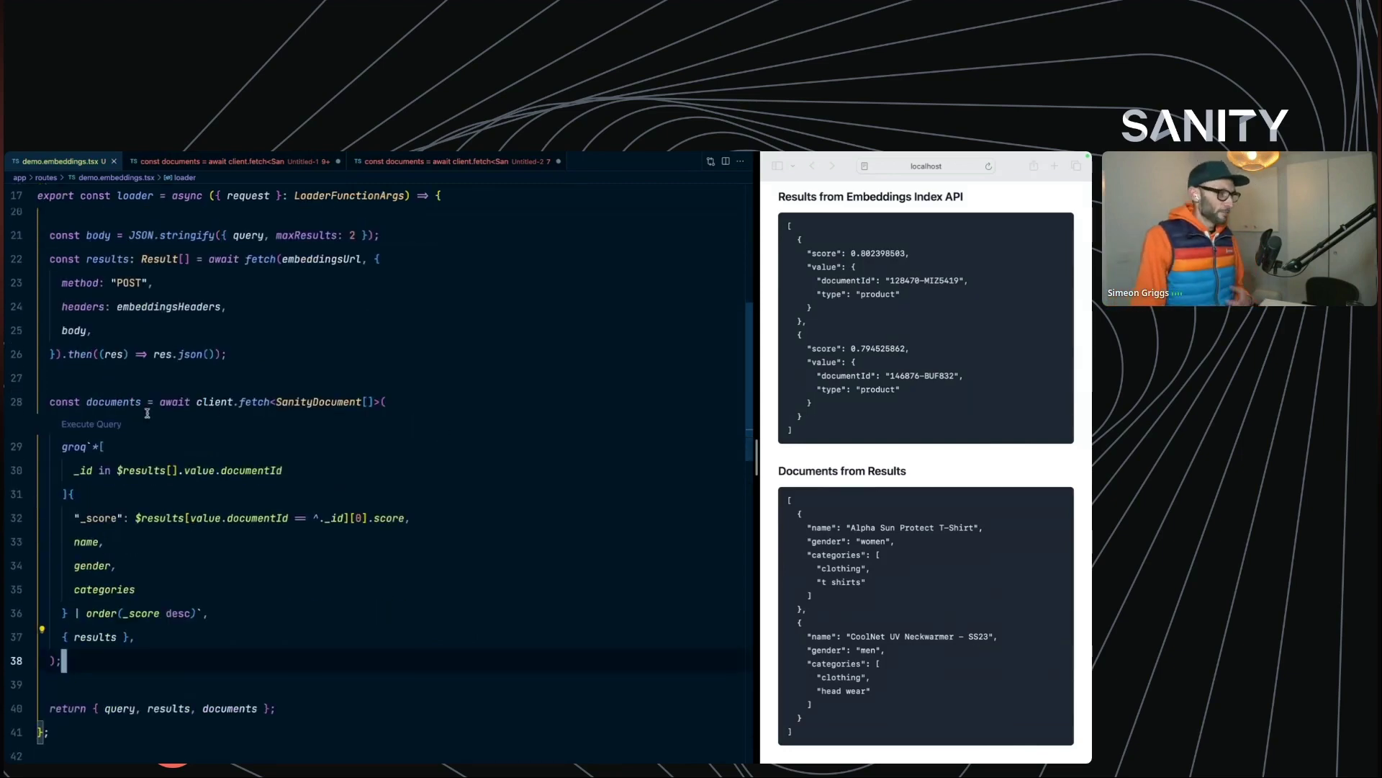
Step: Highlight how results feed the documentId filter, each document's _score assignment, and the descending _score ordering
mouse_move(113, 402)
double_click(111, 258)
click(844, 446)
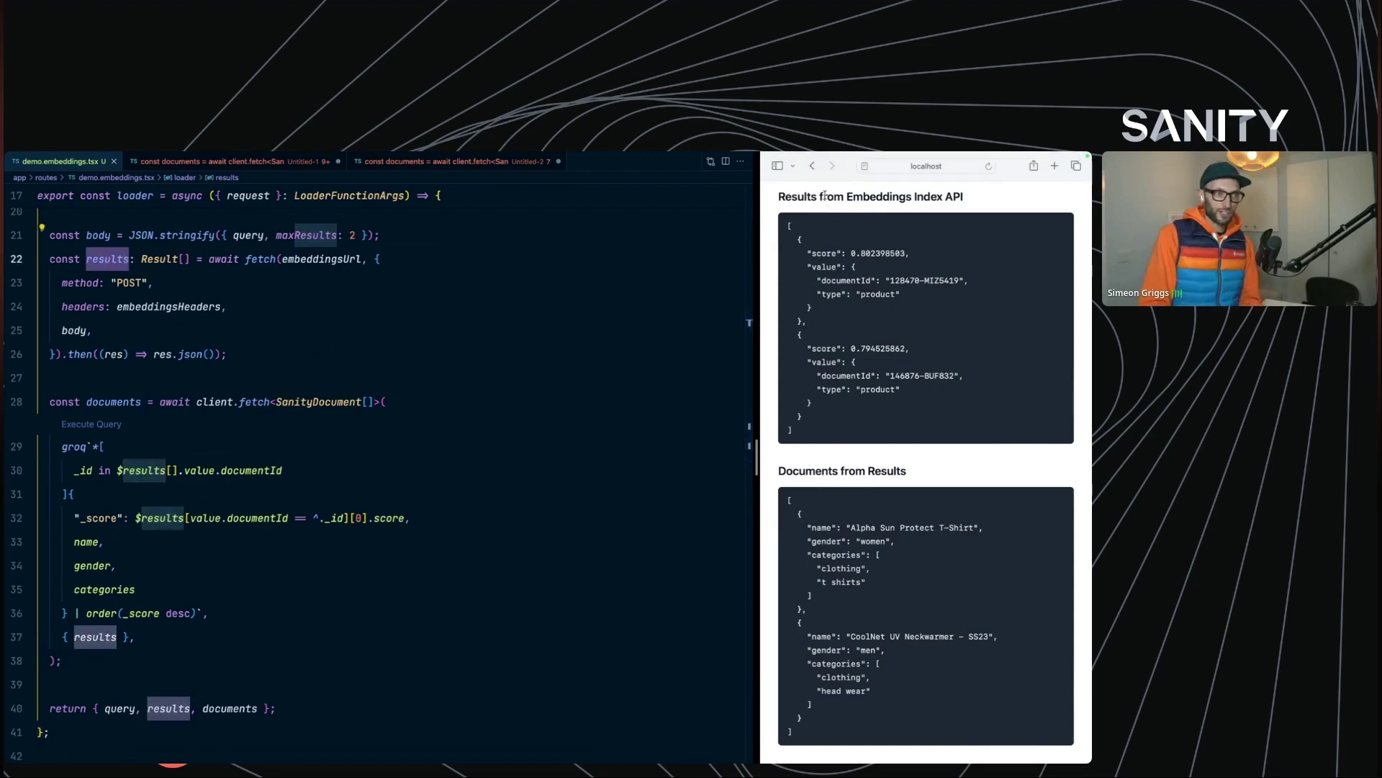
drag(786, 227, 897, 442)
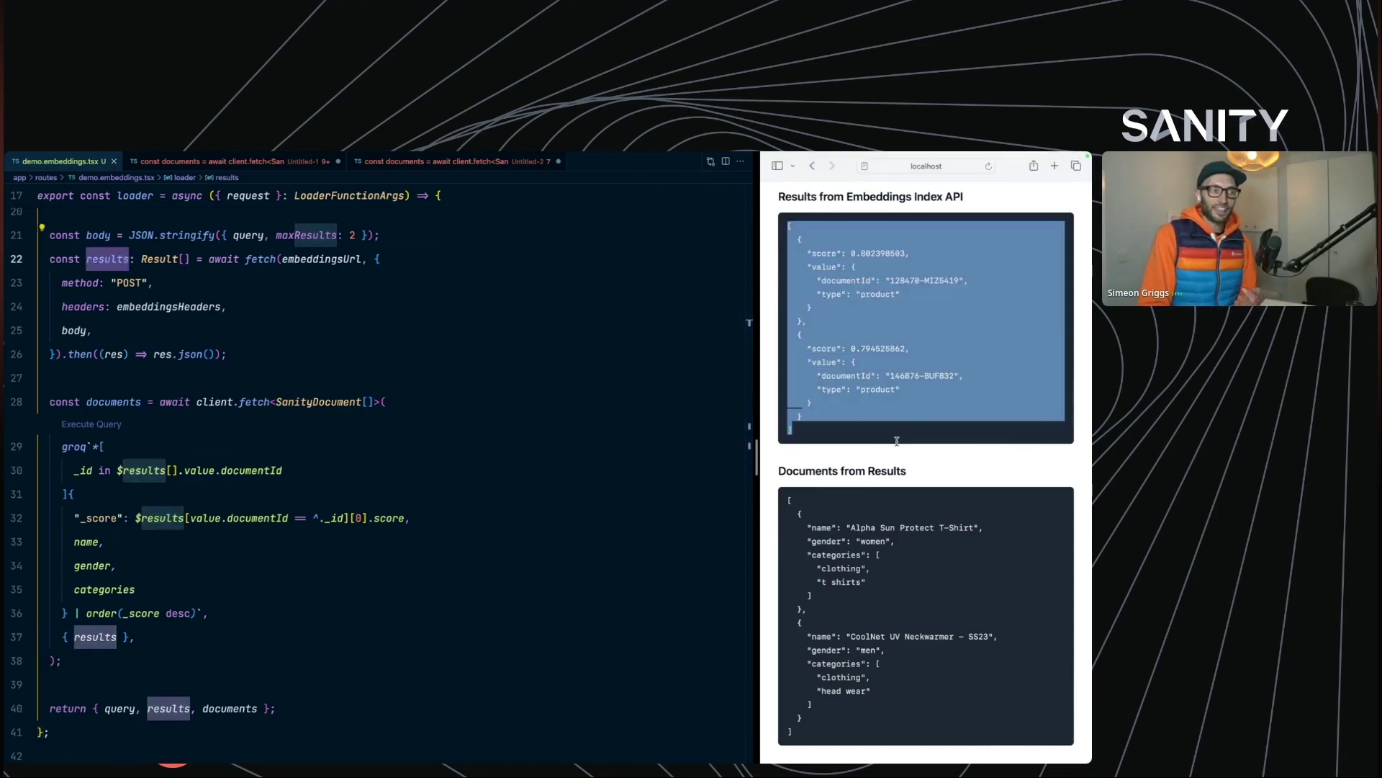
click(139, 637)
text(,)
key(shift+Home)
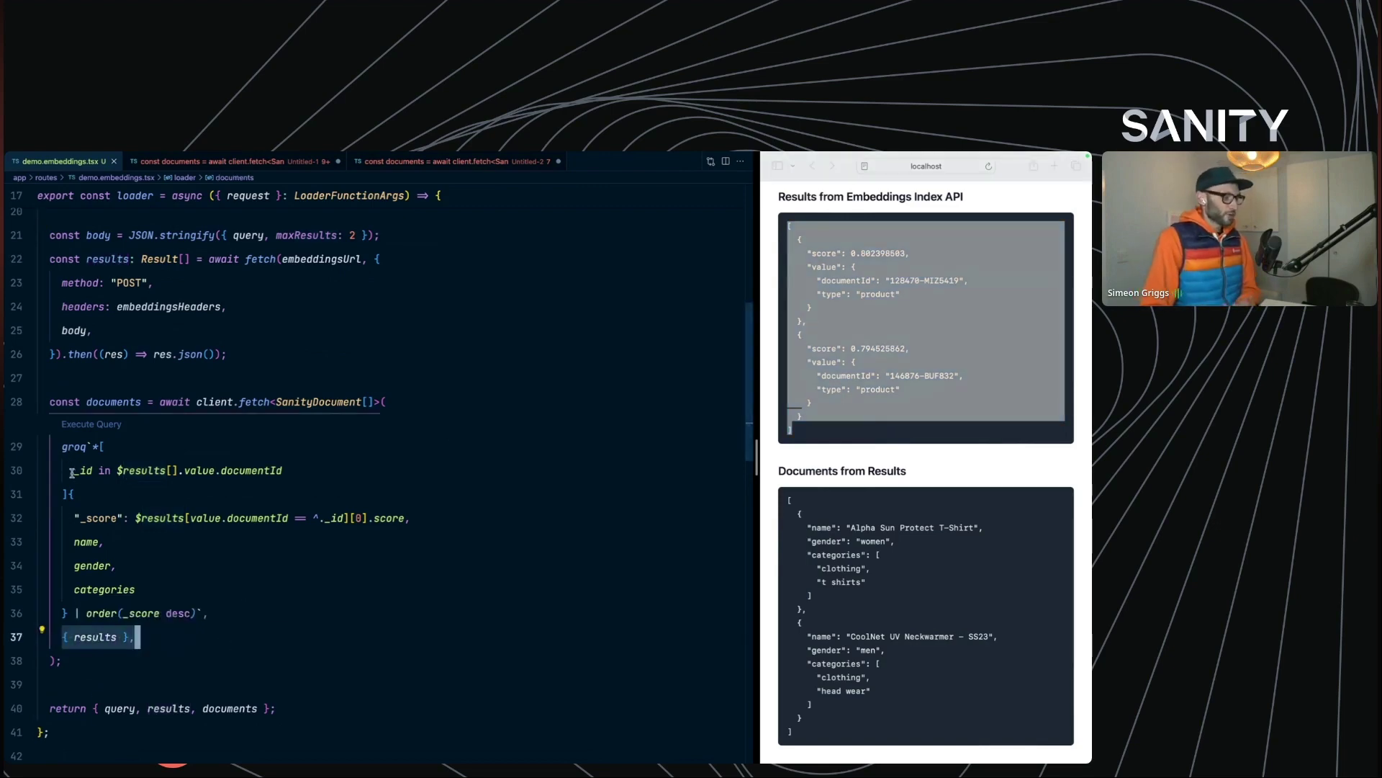
drag(72, 471, 288, 473)
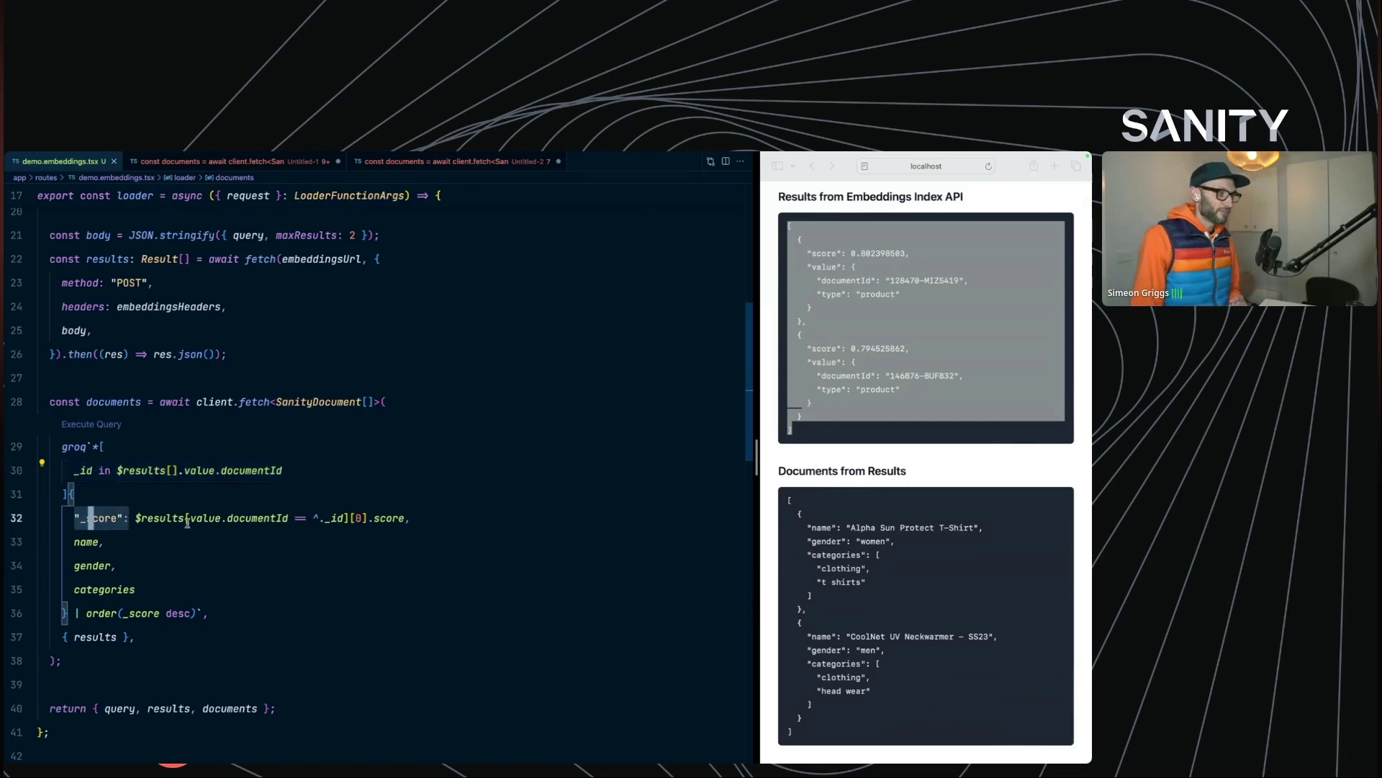
drag(72, 519, 416, 520)
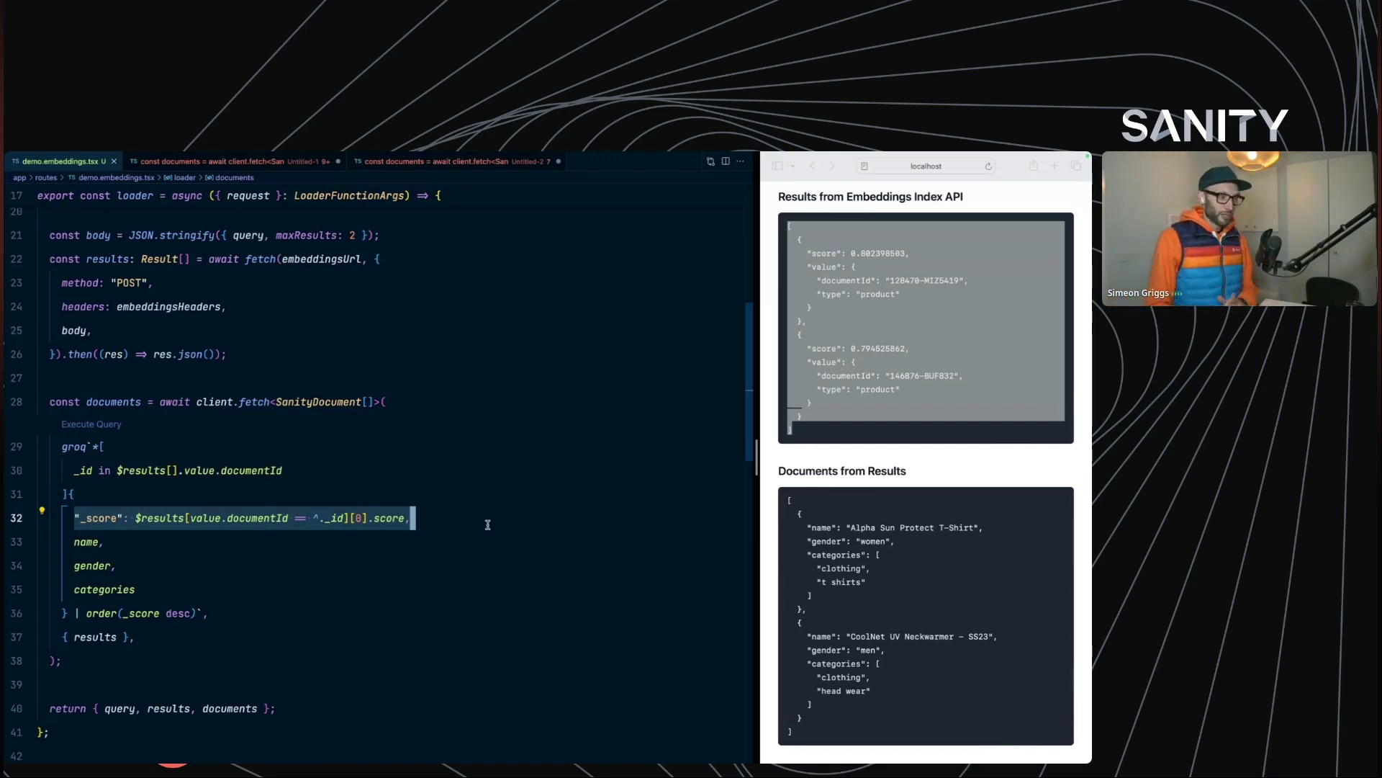
drag(87, 613, 260, 610)
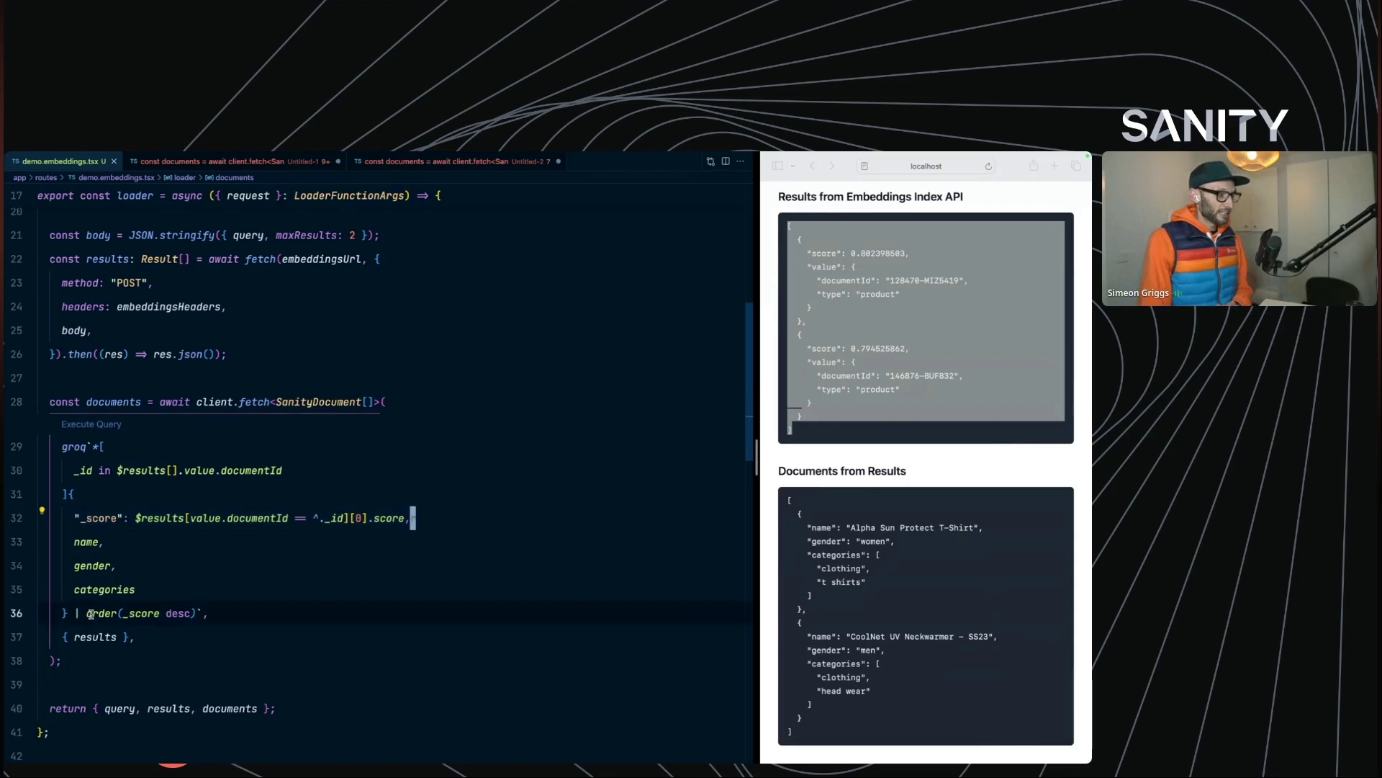
click(262, 611)
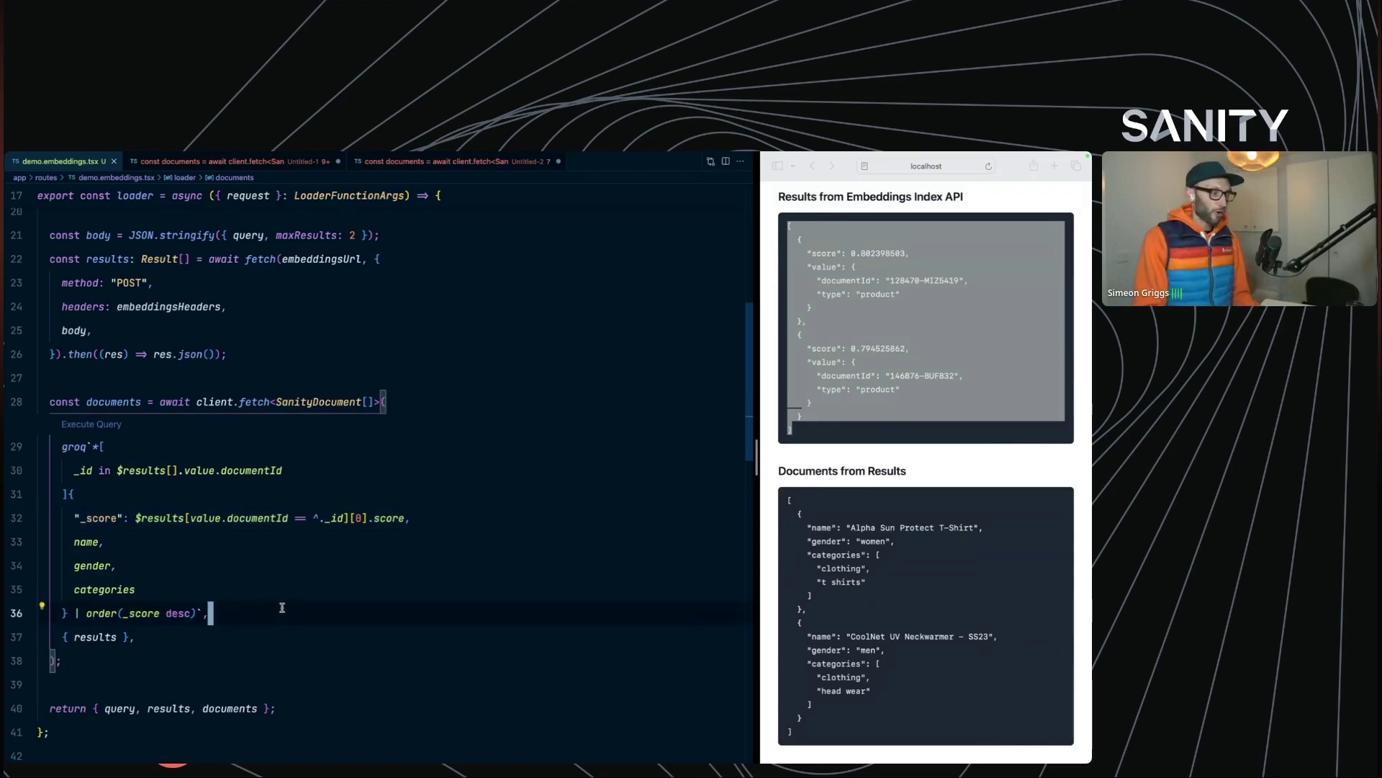
Step: Reload the Remix demo page so each listed document now shows its _score value
click(988, 165)
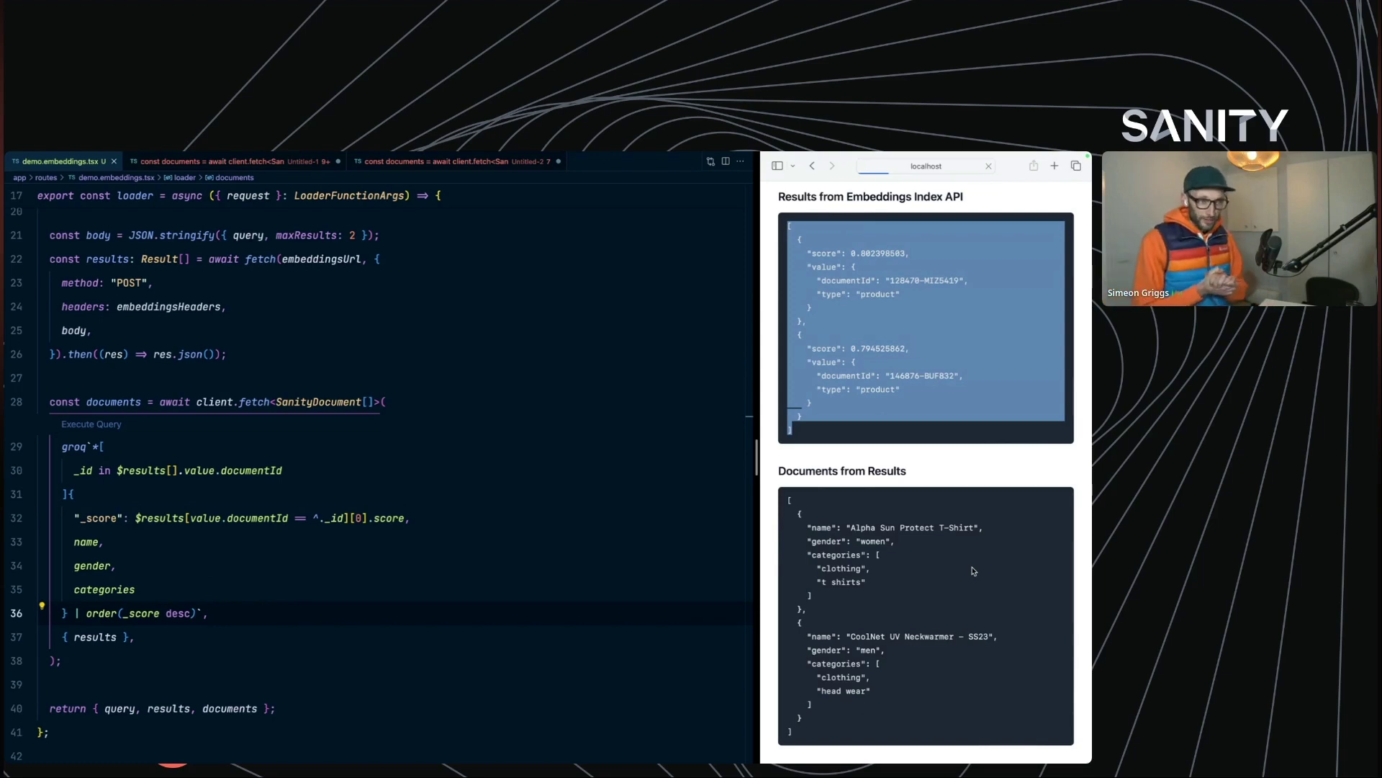
scroll(970, 571, down, 1)
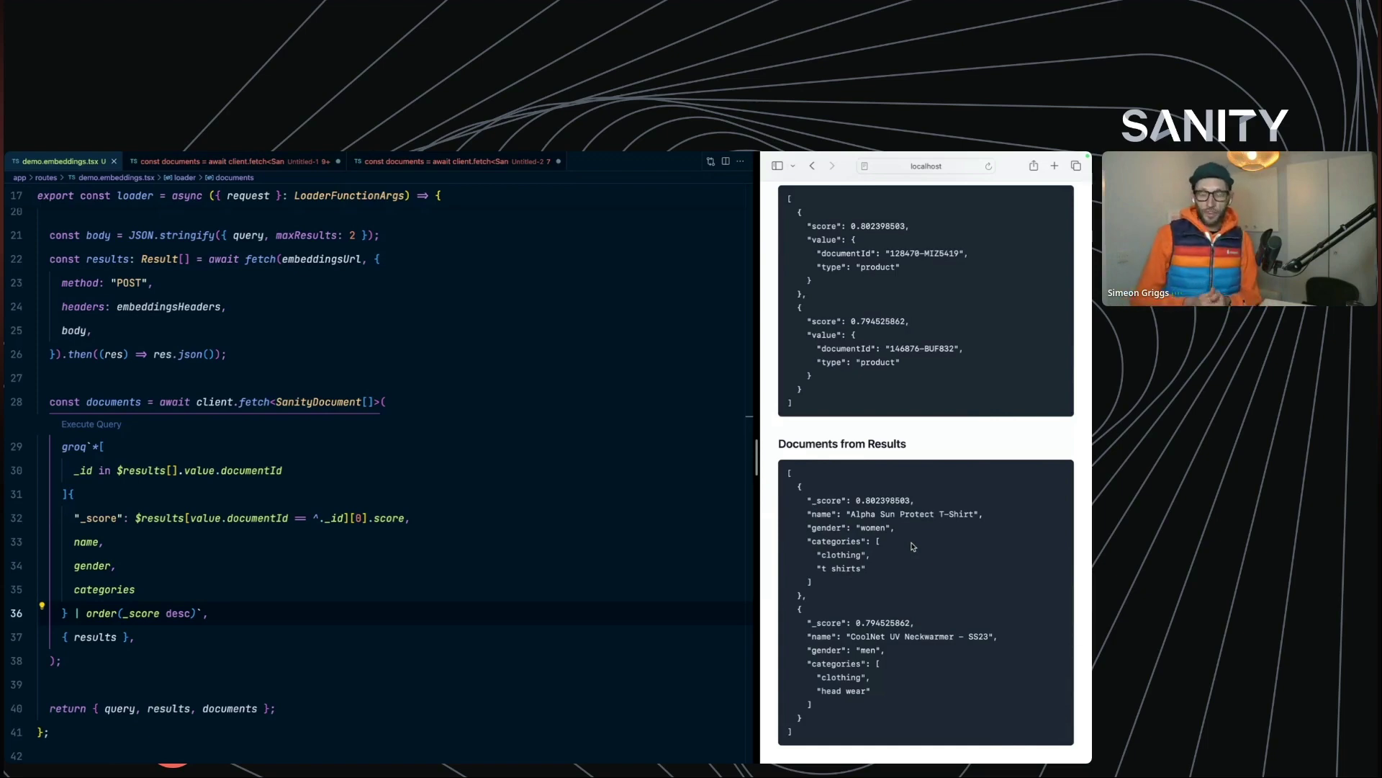
scroll(893, 525, up, 3)
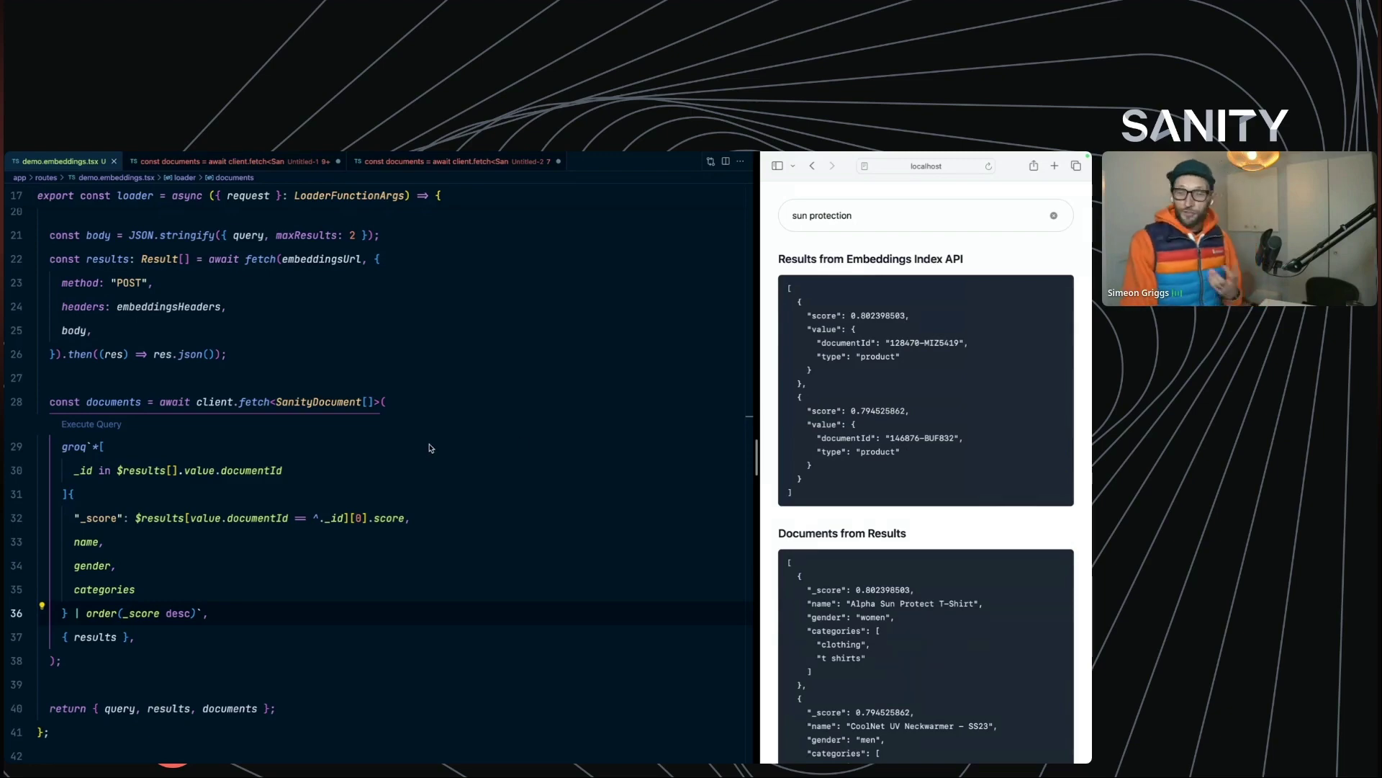
Step: Switch the shared screen back to the storefront cart with Cross 5 Inch Shorts suggestions
key(super+Tab)
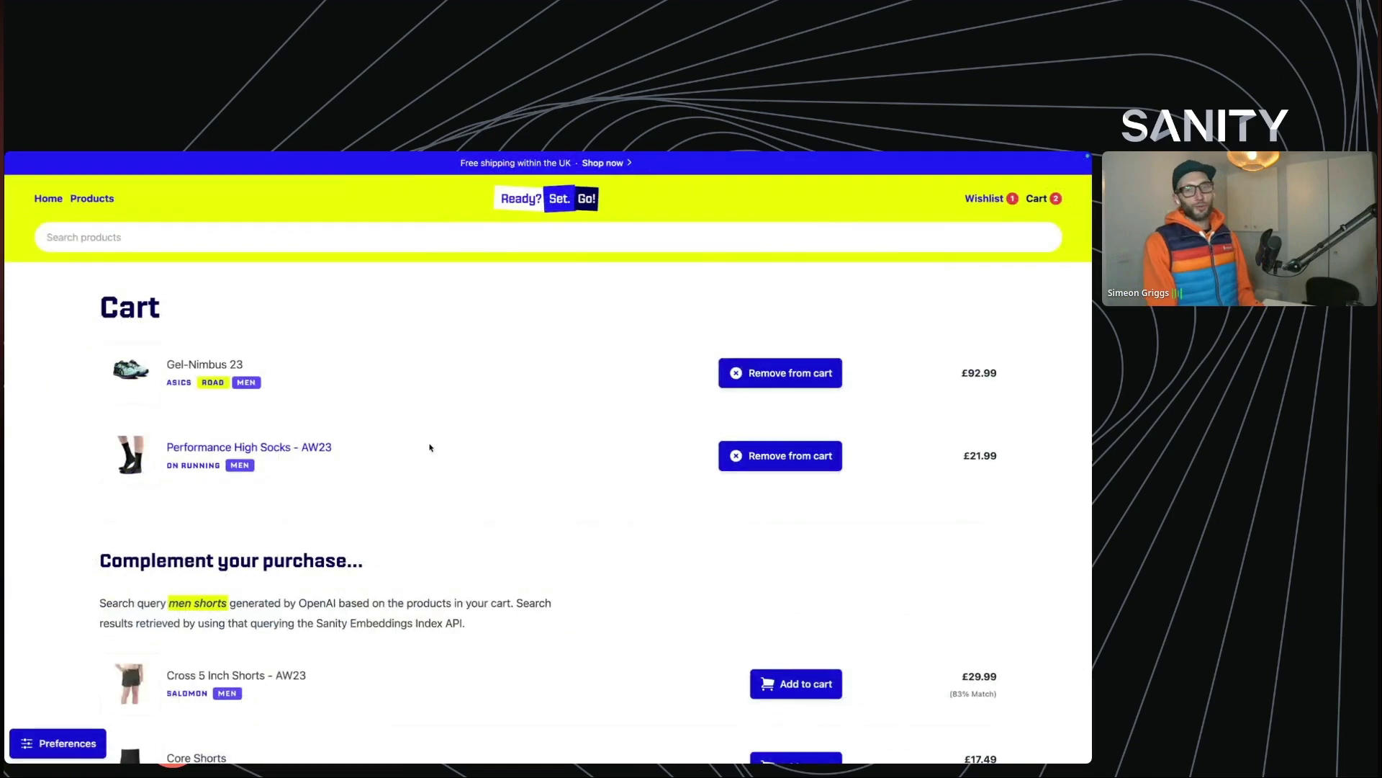